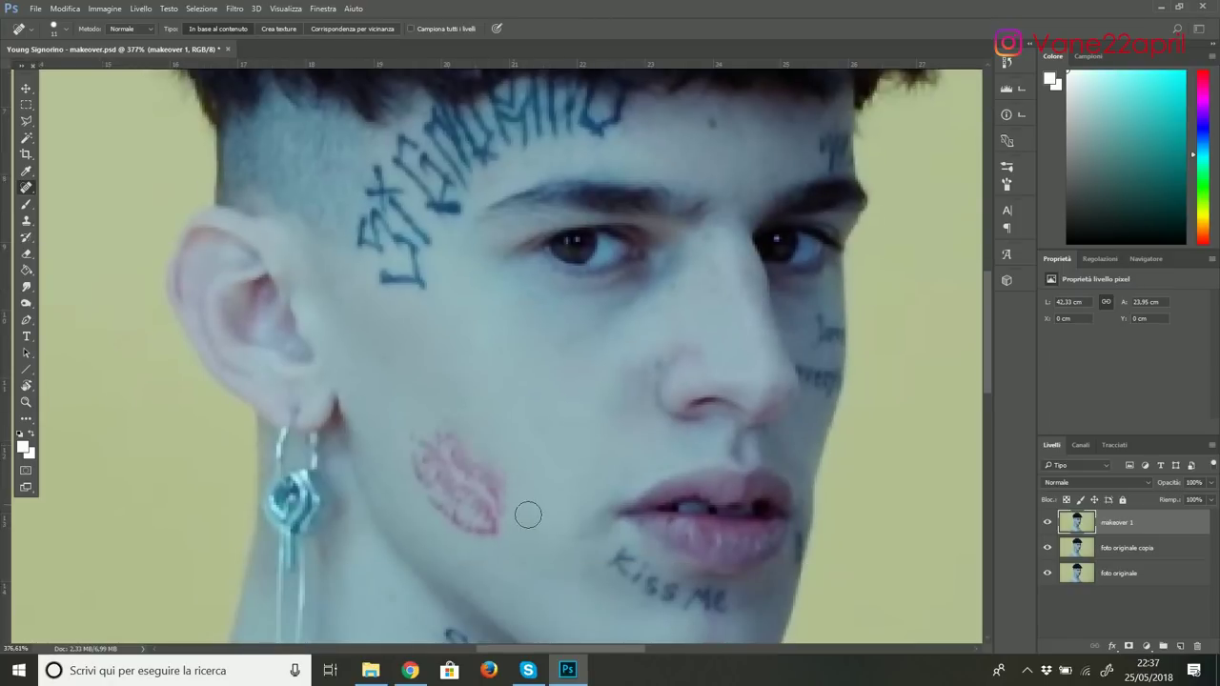
Spot-heal the lips tattoo on the cheek and the lettering tattoo on the temple.
{"action": "left_click_drag", "start_coordinate": [528, 515], "coordinate": [457, 492]}
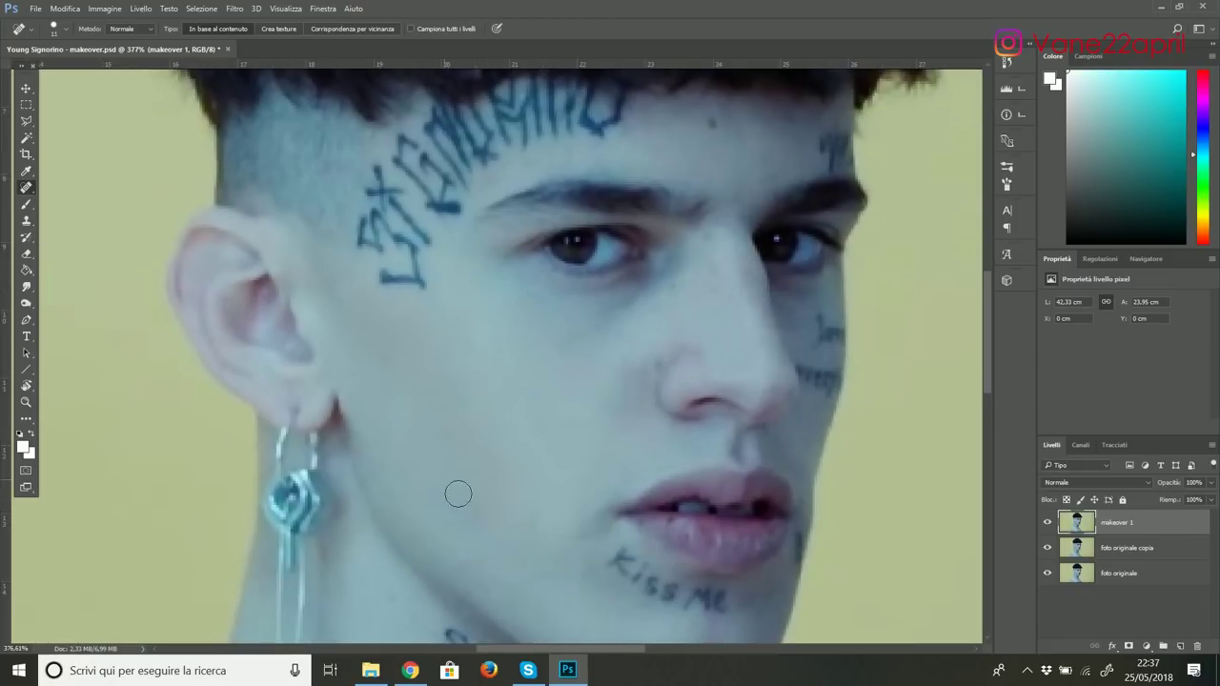
{"action": "scroll", "coordinate": [458, 493], "scroll_direction": "down", "scroll_amount": 2}
{"action": "left_click_drag", "start_coordinate": [458, 315], "coordinate": [379, 307]}
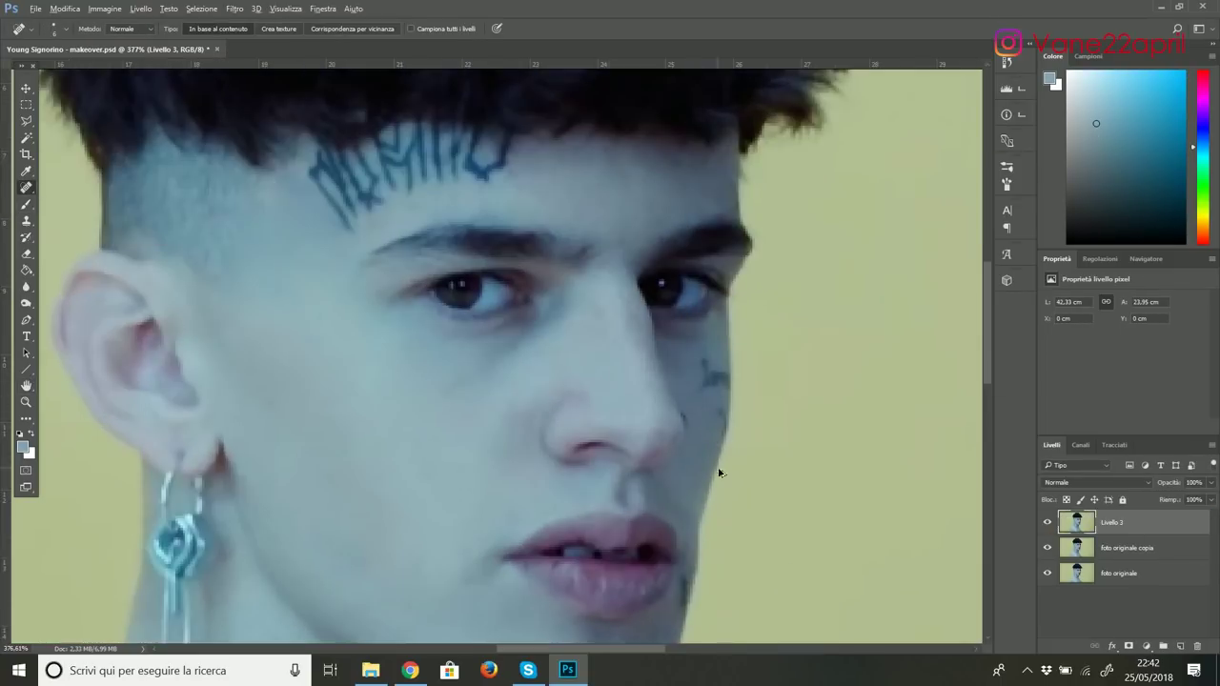
Soften the retouched skin with a blur filter and heal the SEX tattoo on the neck.
{"action": "scroll", "coordinate": [720, 472], "scroll_direction": "up", "scroll_amount": 3}
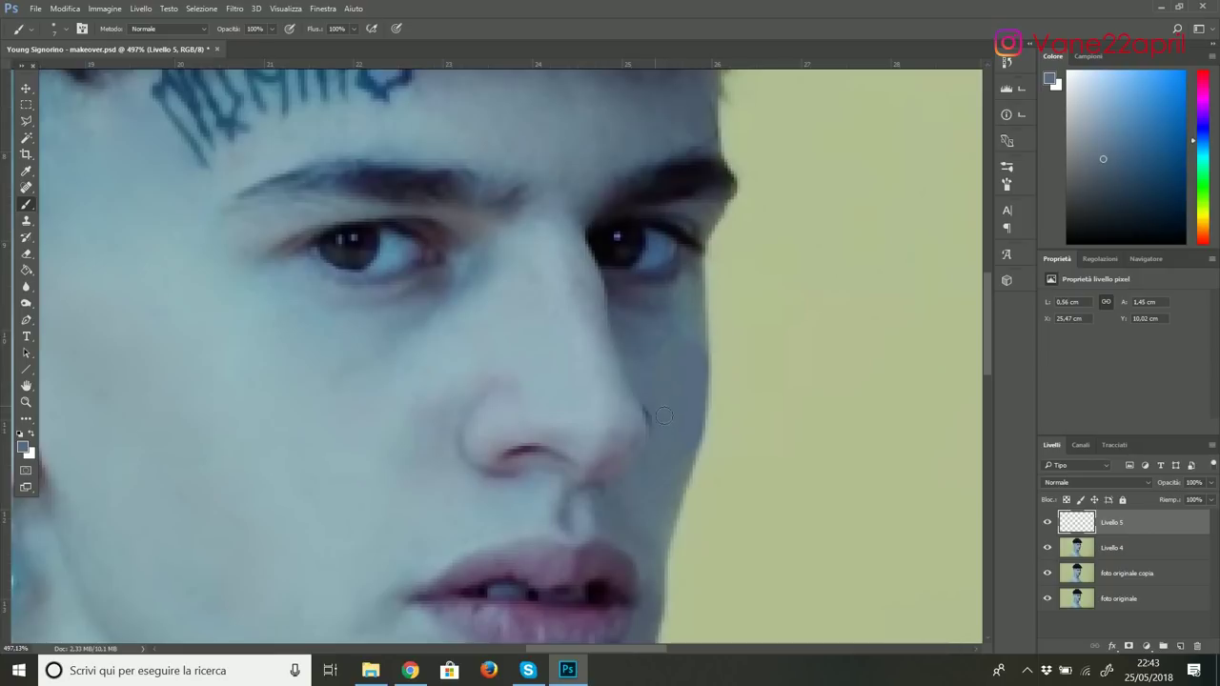
{"action": "left_click", "coordinate": [234, 9]}
{"action": "left_click", "coordinate": [551, 278]}
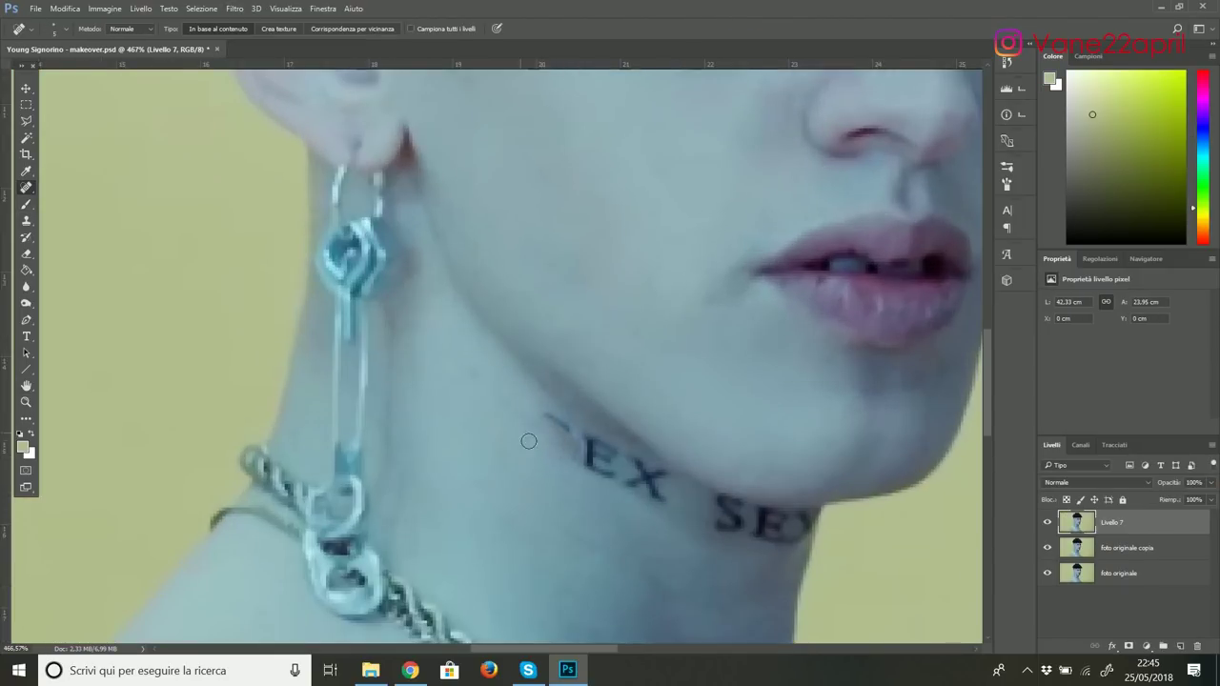
{"action": "left_click_drag", "start_coordinate": [627, 476], "coordinate": [654, 488]}
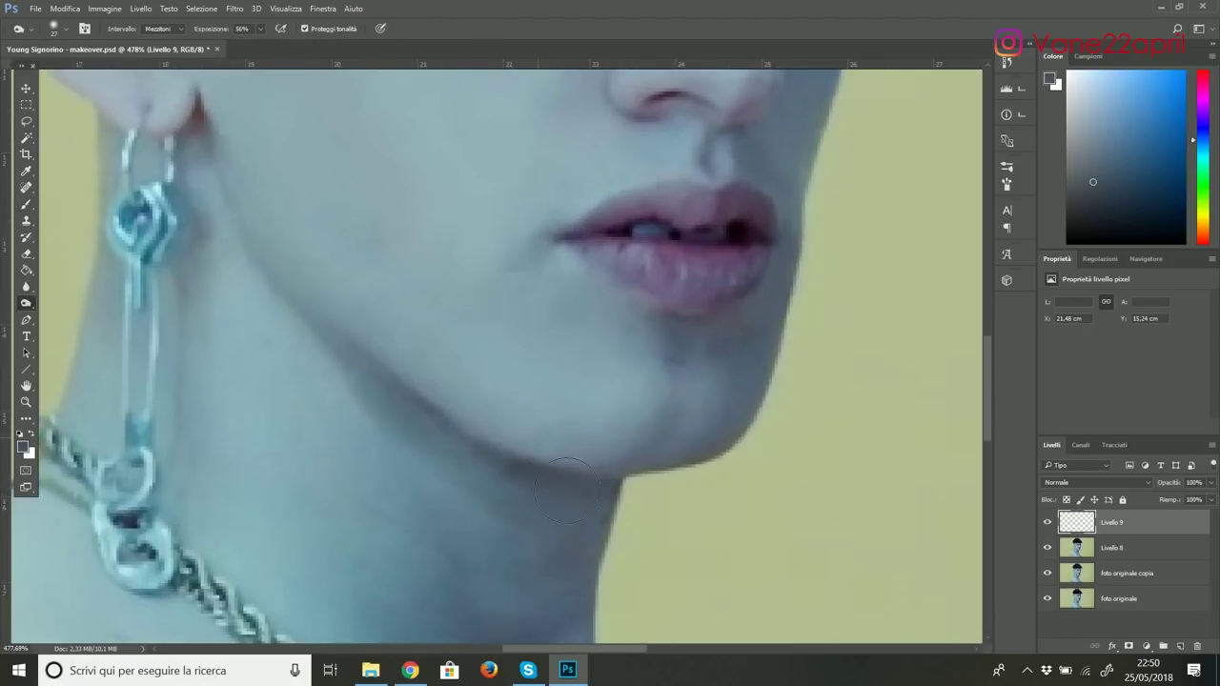
Clean up the forehead lettering tattoo, leaving one small dark patch.
{"action": "key", "text": "r"}
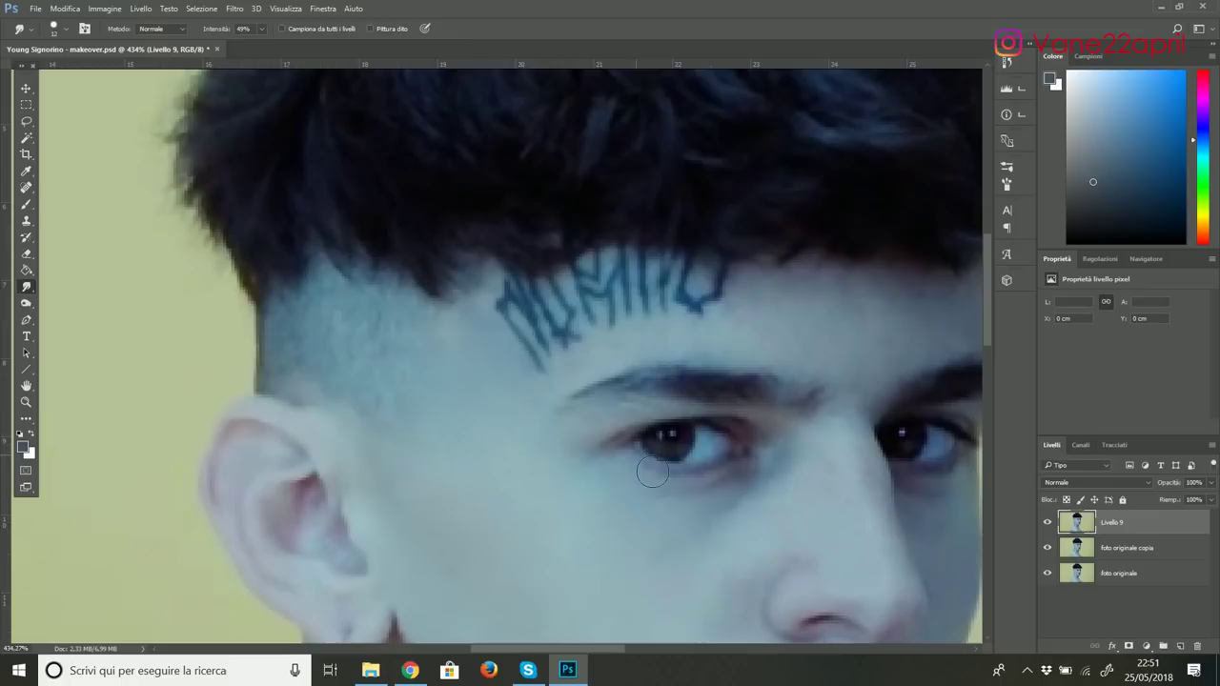
{"action": "left_click", "coordinate": [544, 349]}
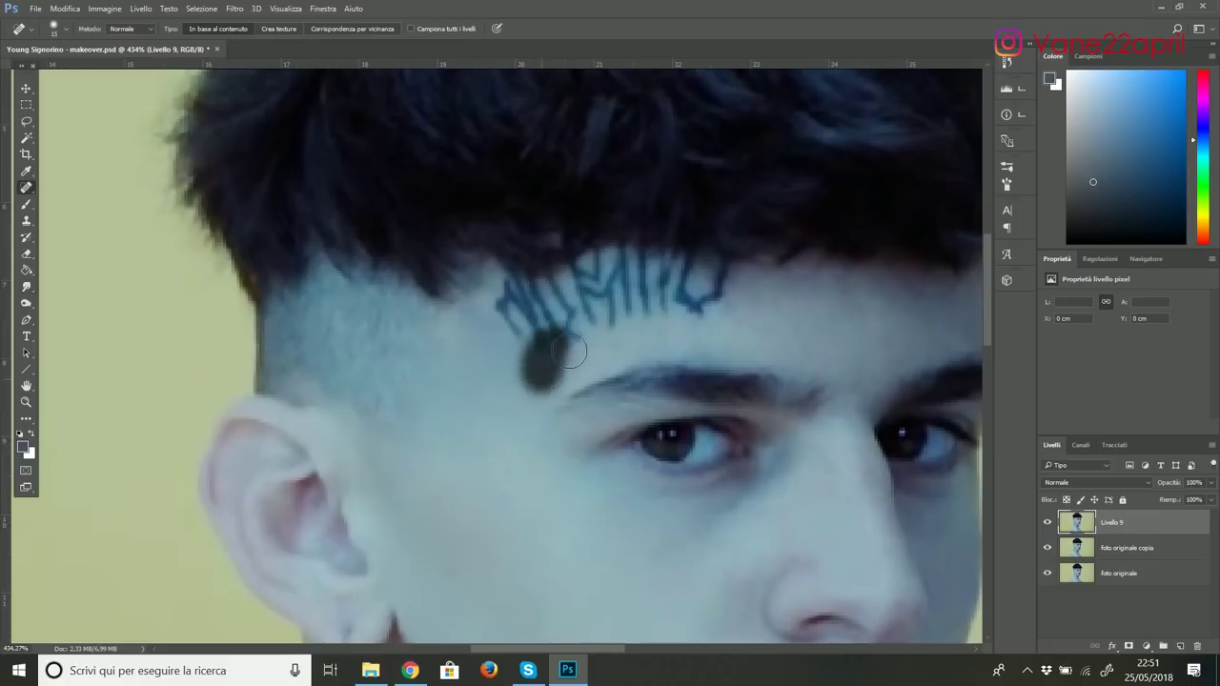
{"action": "left_click", "coordinate": [525, 329]}
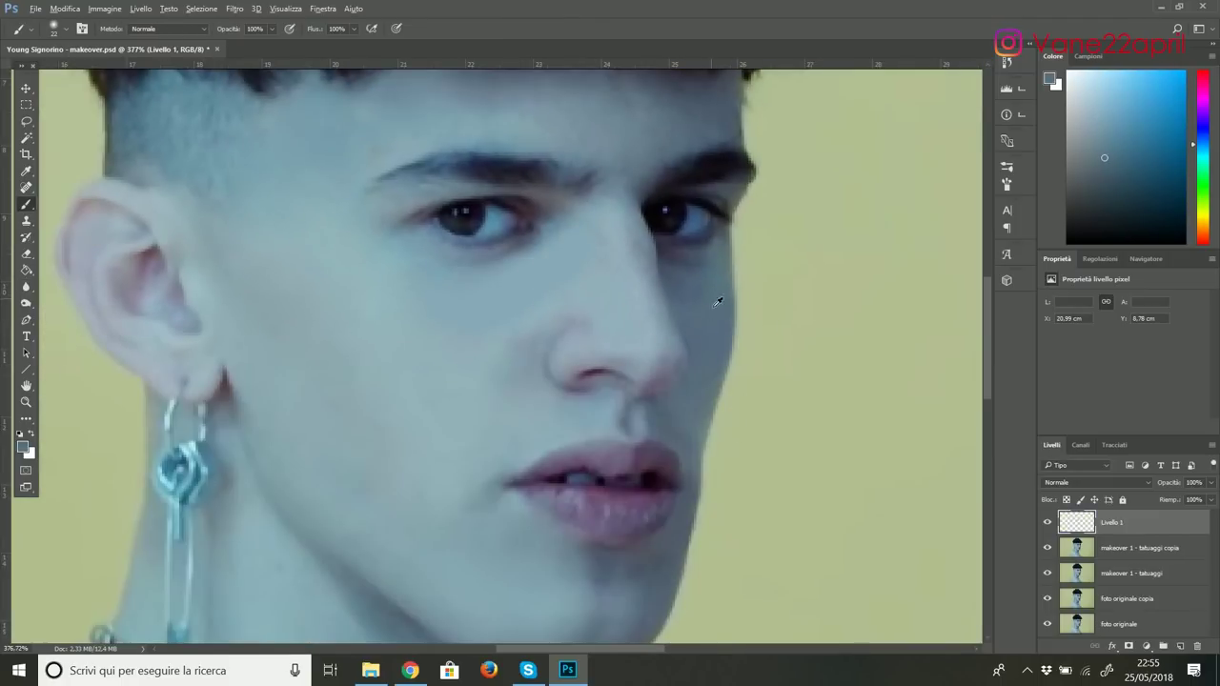
Spot-heal the neck below the earring and the earring's blue gem.
{"action": "scroll", "coordinate": [718, 302], "scroll_direction": "up", "scroll_amount": 1}
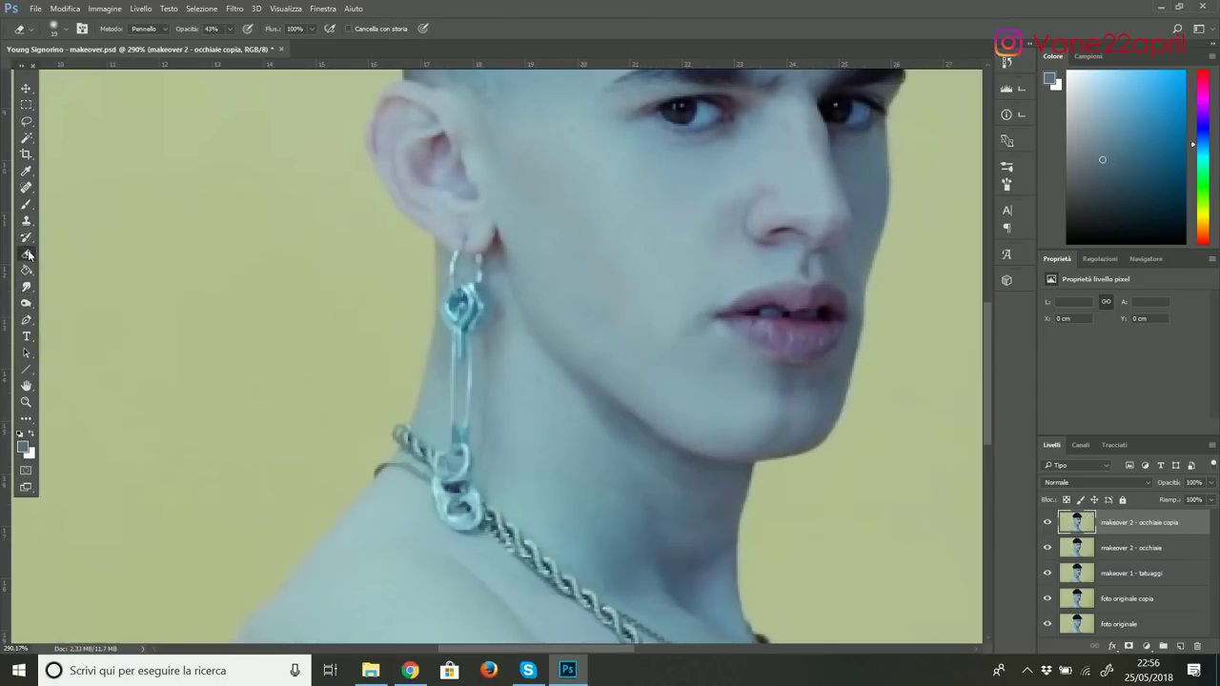
{"action": "left_click_drag", "start_coordinate": [486, 419], "coordinate": [500, 377]}
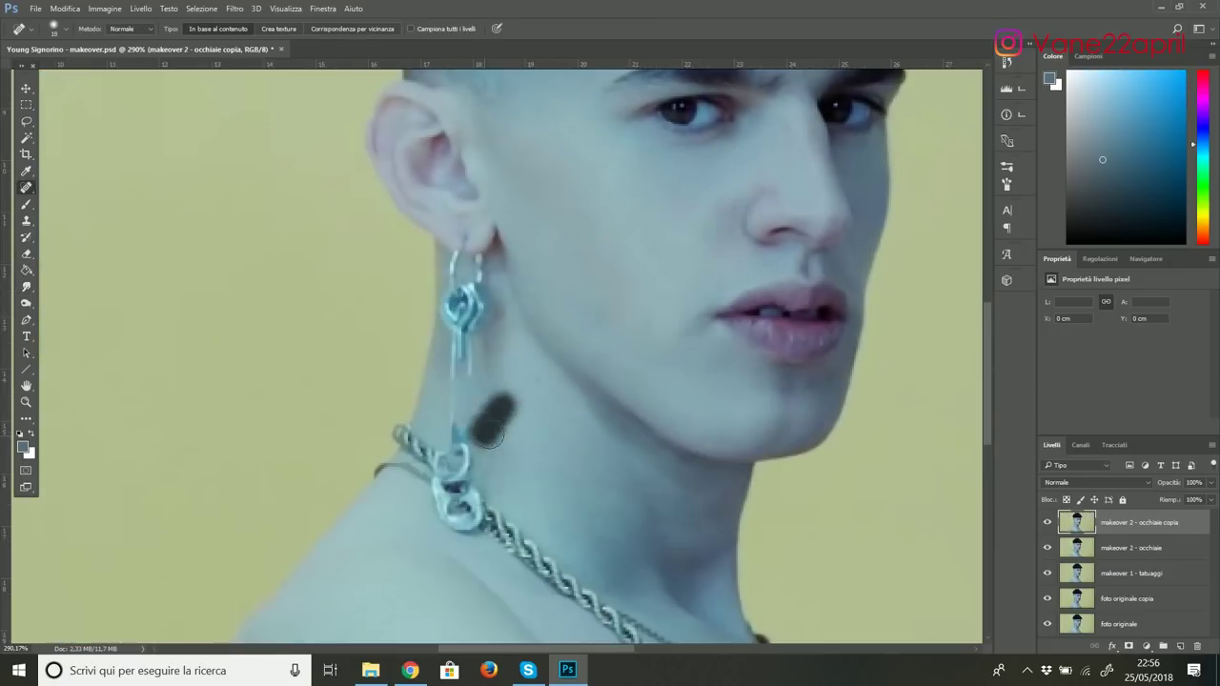
{"action": "left_click_drag", "start_coordinate": [558, 276], "coordinate": [563, 325]}
{"action": "key", "text": "bracketleft"}
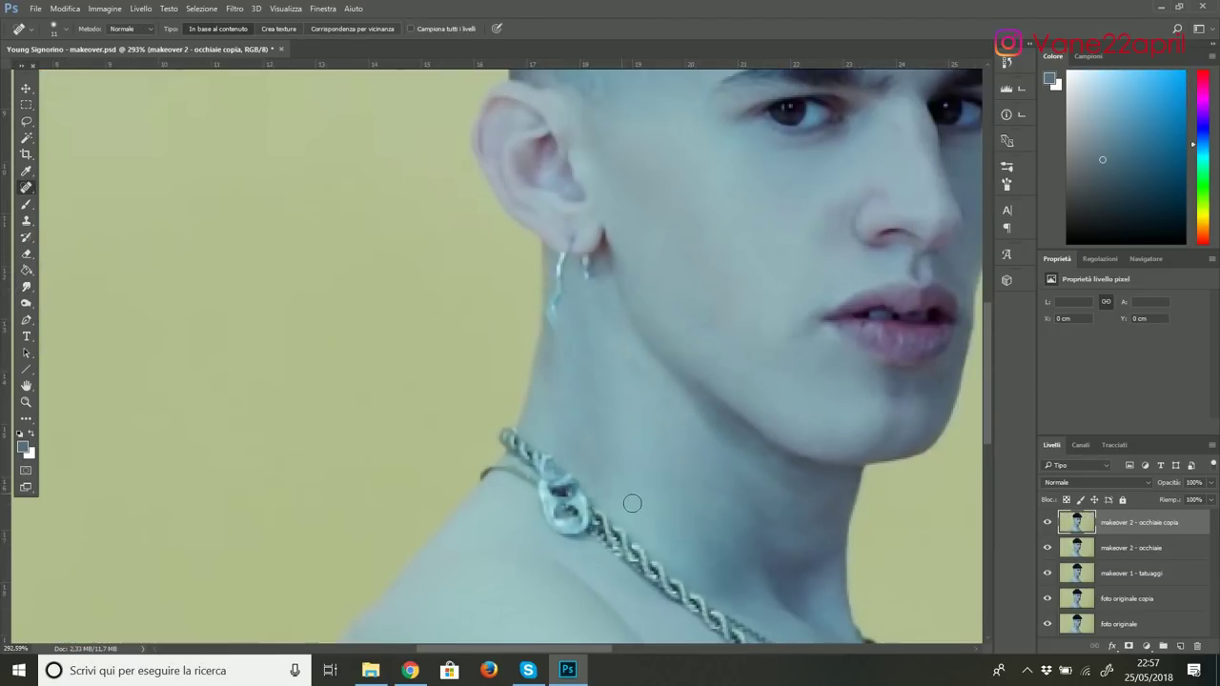
Transform a skin patch over the earring and prepare to paint out remnants.
{"action": "scroll", "coordinate": [368, 368], "scroll_direction": "up", "scroll_amount": 2}
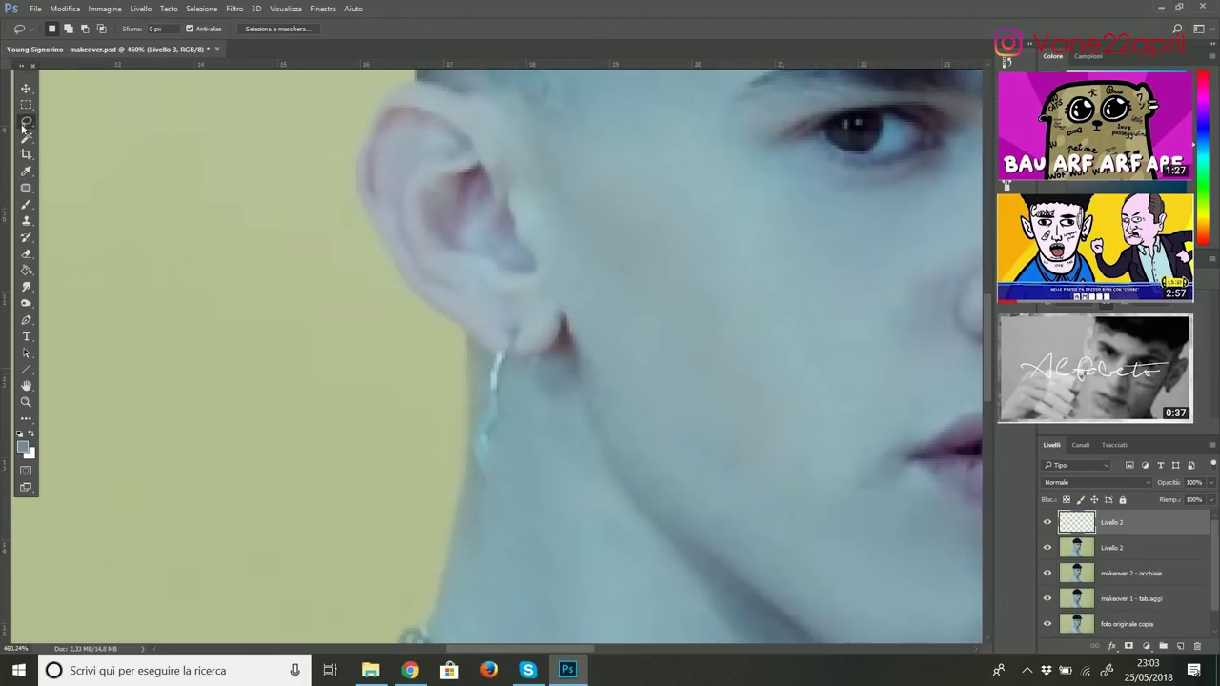
{"action": "key", "text": "ctrl+t"}
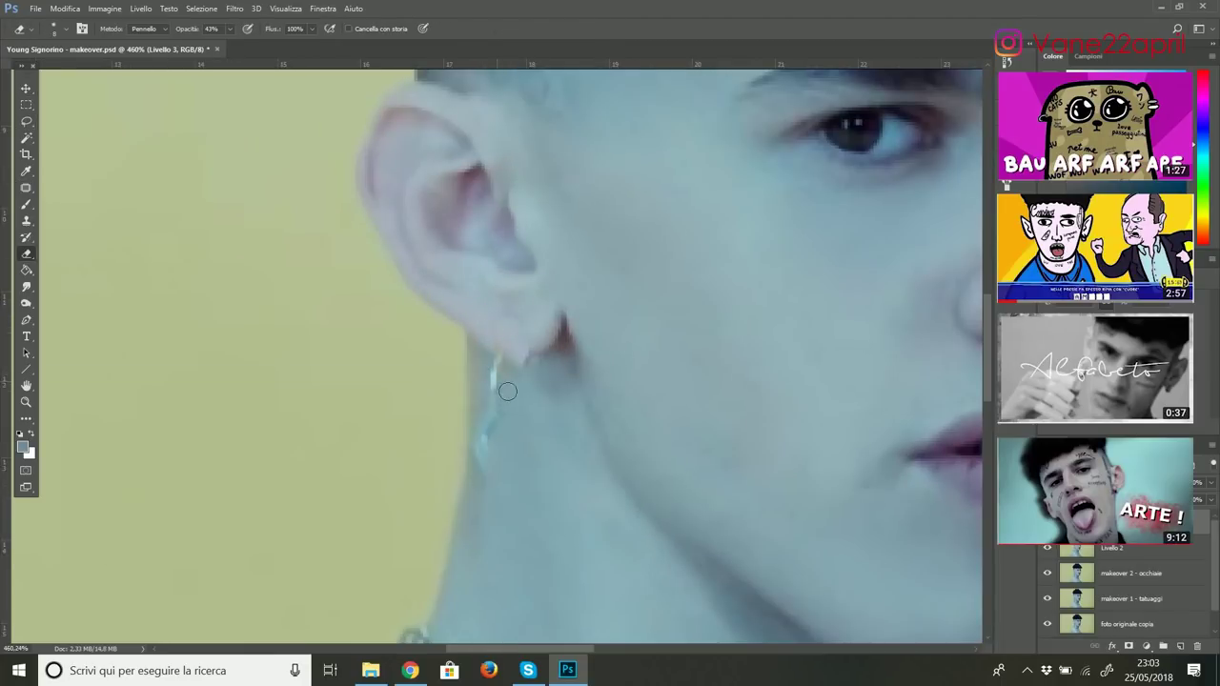
{"action": "left_click_drag", "start_coordinate": [508, 360], "coordinate": [510, 345]}
{"action": "key", "text": "Return"}
{"action": "key", "text": "b"}
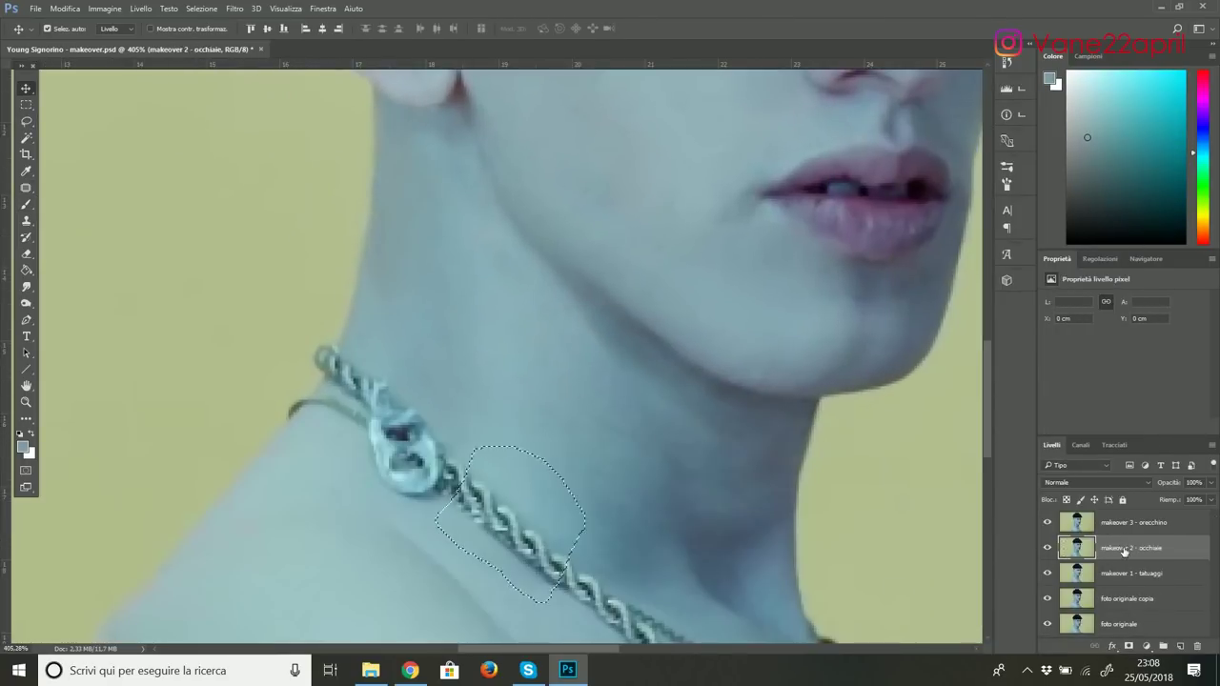
Copy a chain section to its own layer, move it along the necklace and warp it.
{"action": "key", "text": "ctrl+j"}
{"action": "mouse_move", "coordinate": [450, 478]}
{"action": "left_mouse_down"}
{"action": "mouse_move", "coordinate": [464, 491]}
{"action": "mouse_move", "coordinate": [388, 428]}
{"action": "left_mouse_up"}
{"action": "key", "text": "ctrl+t"}
{"action": "right_click", "coordinate": [387, 474]}
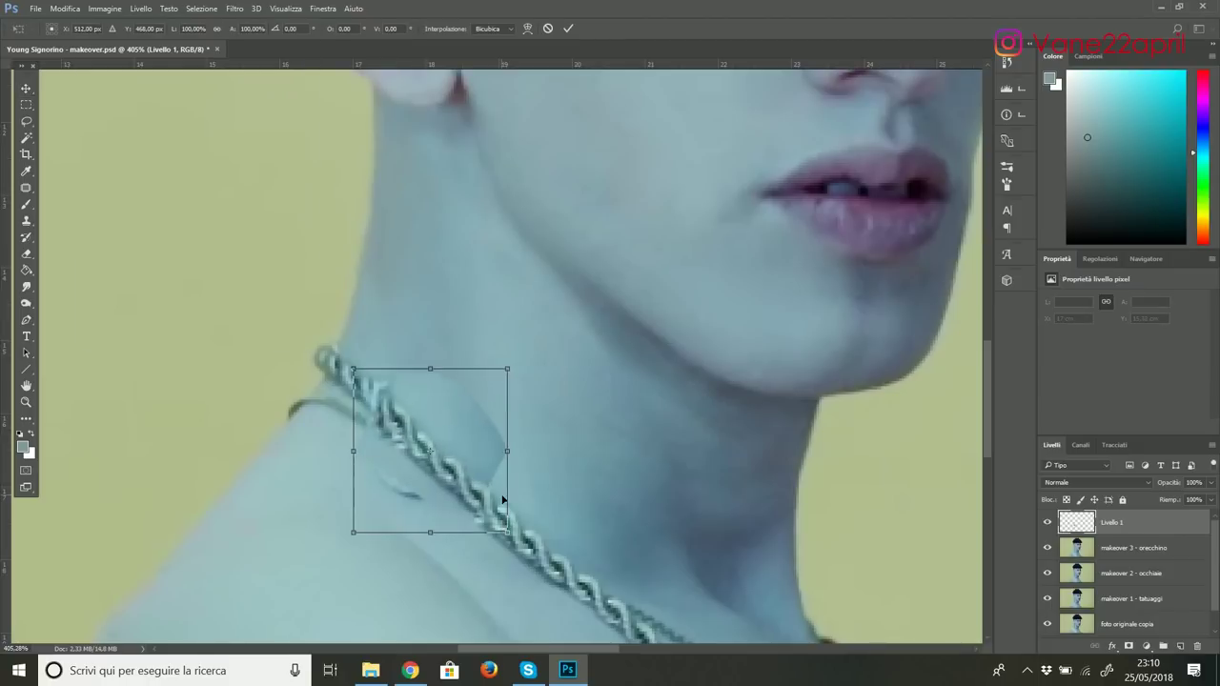
{"action": "left_click", "coordinate": [143, 128]}
{"action": "key", "text": "Return"}
{"action": "key", "text": "e"}
{"action": "scroll", "coordinate": [514, 425], "scroll_direction": "down", "scroll_amount": 2}
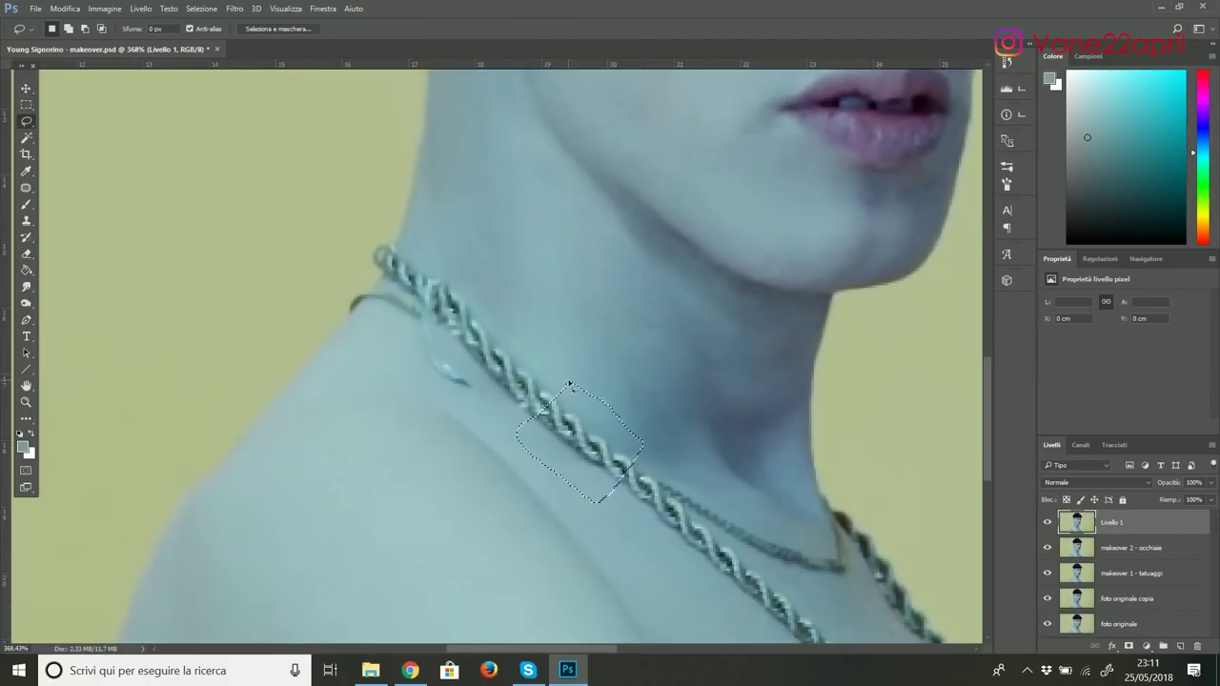
Place another chain piece over the pendant gap, erase the grey patch, and merge the patch layers.
{"action": "mouse_move", "coordinate": [570, 419]}
{"action": "left_mouse_down"}
{"action": "mouse_move", "coordinate": [441, 315]}
{"action": "mouse_move", "coordinate": [429, 286]}
{"action": "left_mouse_up"}
{"action": "key", "text": "ctrl+t"}
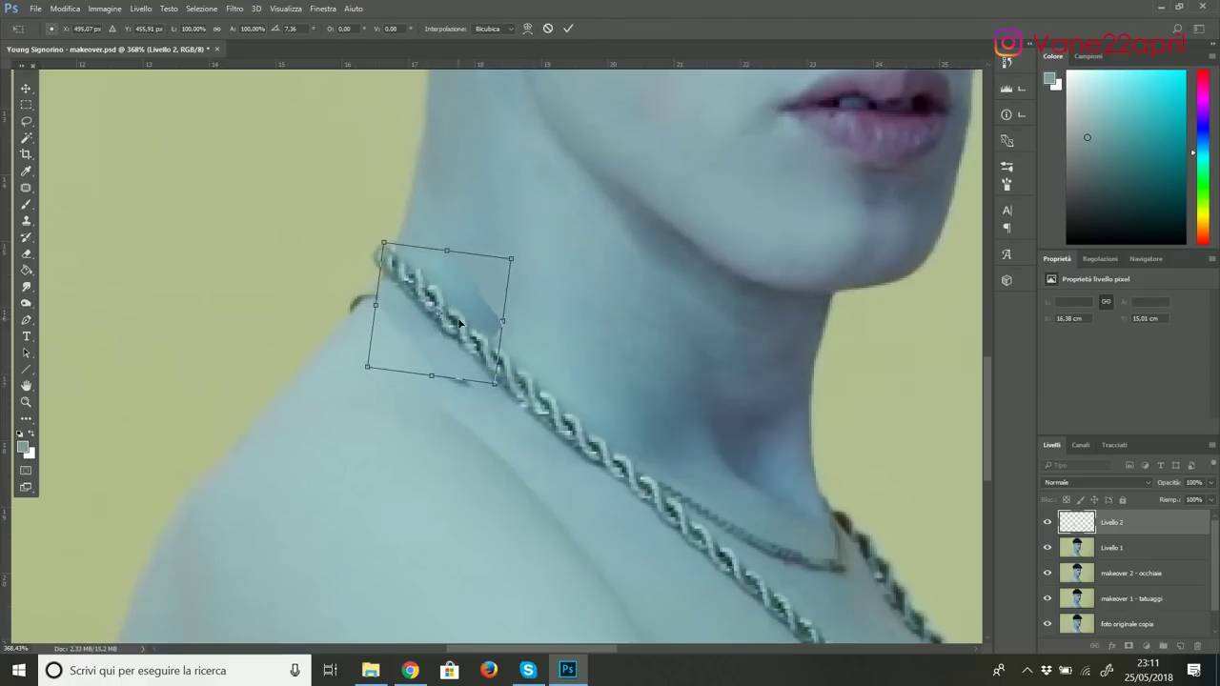
{"action": "key", "text": "Return"}
{"action": "key", "text": "e"}
{"action": "left_click_drag", "start_coordinate": [520, 344], "coordinate": [467, 296]}
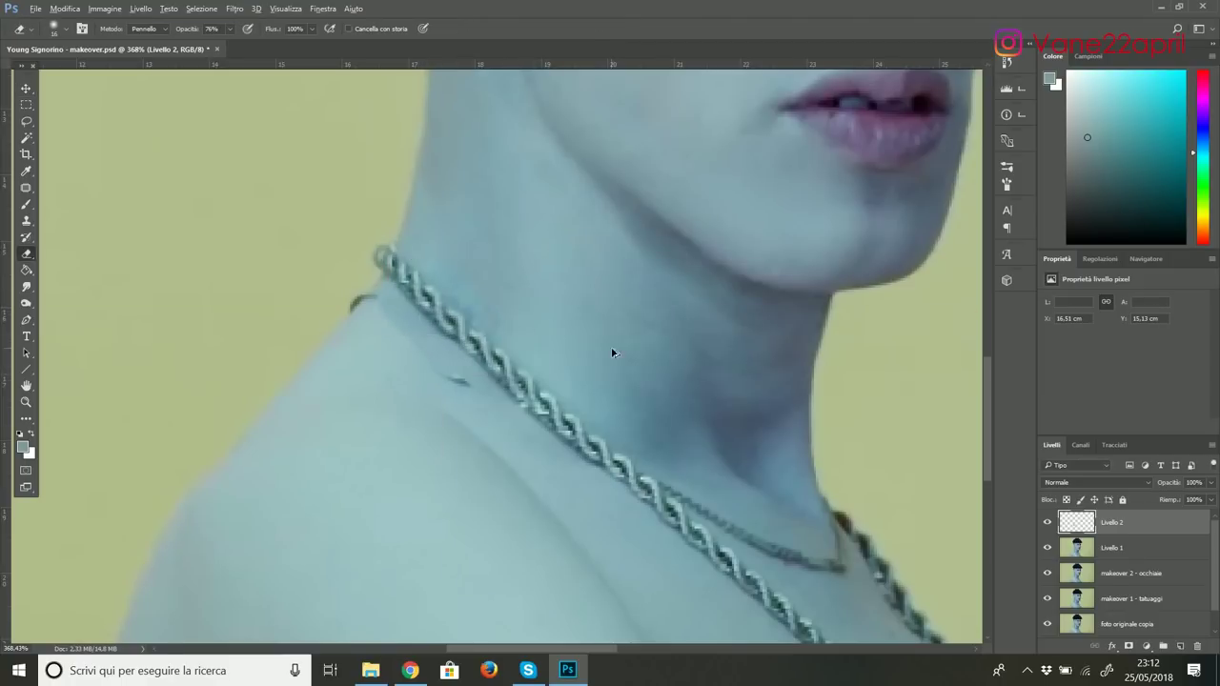
{"action": "scroll", "coordinate": [465, 391], "scroll_direction": "down", "scroll_amount": 2}
{"action": "key", "text": "l"}
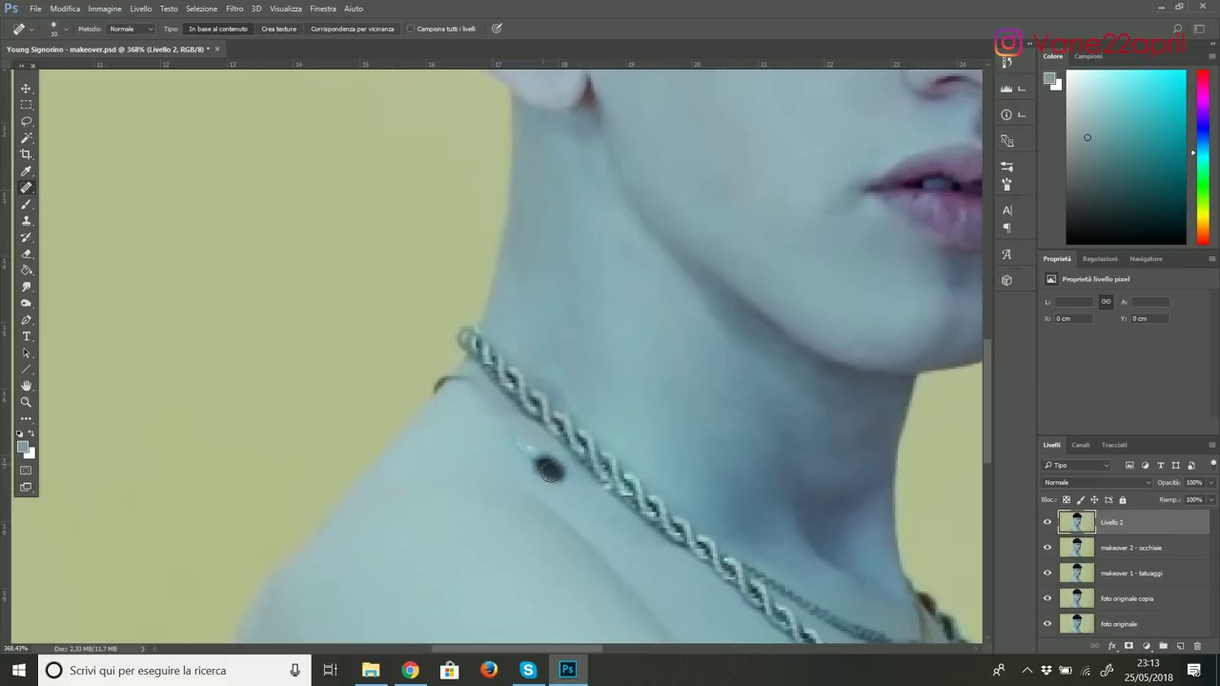
{"action": "key", "text": "ctrl+e"}
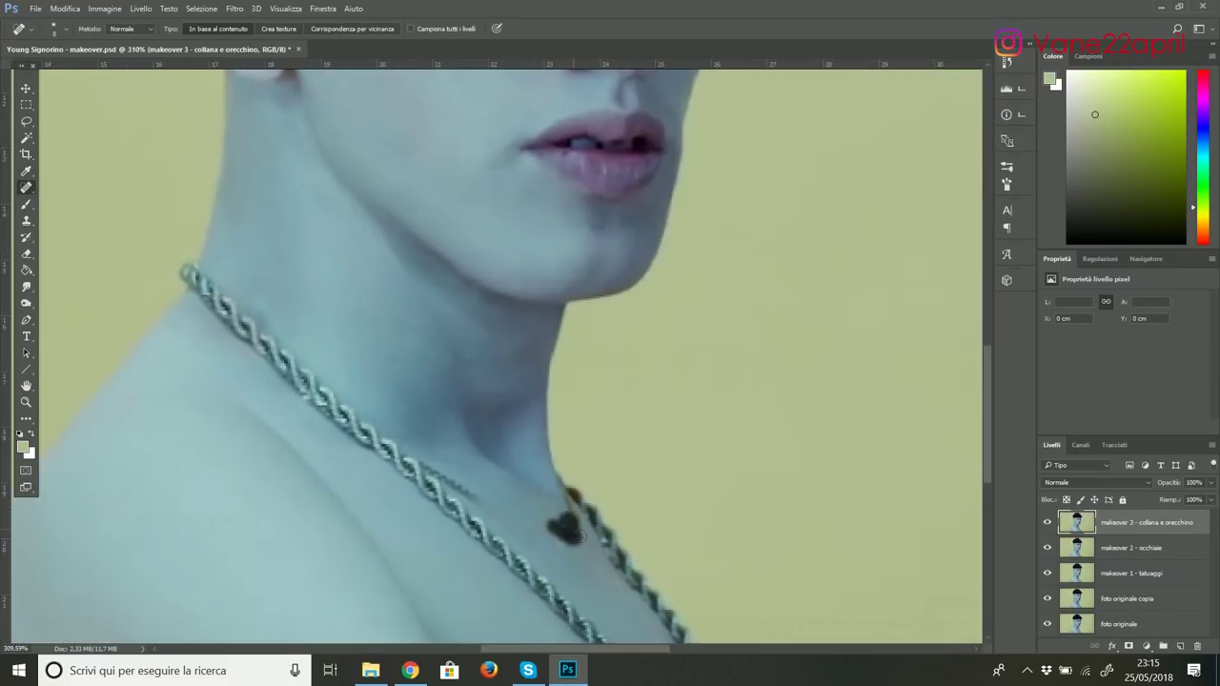
Heal the heart tattoo beside the chain and commit the warp on the new hair.
{"action": "left_click", "coordinate": [567, 529]}
{"action": "scroll", "coordinate": [606, 477], "scroll_direction": "up", "scroll_amount": 1}
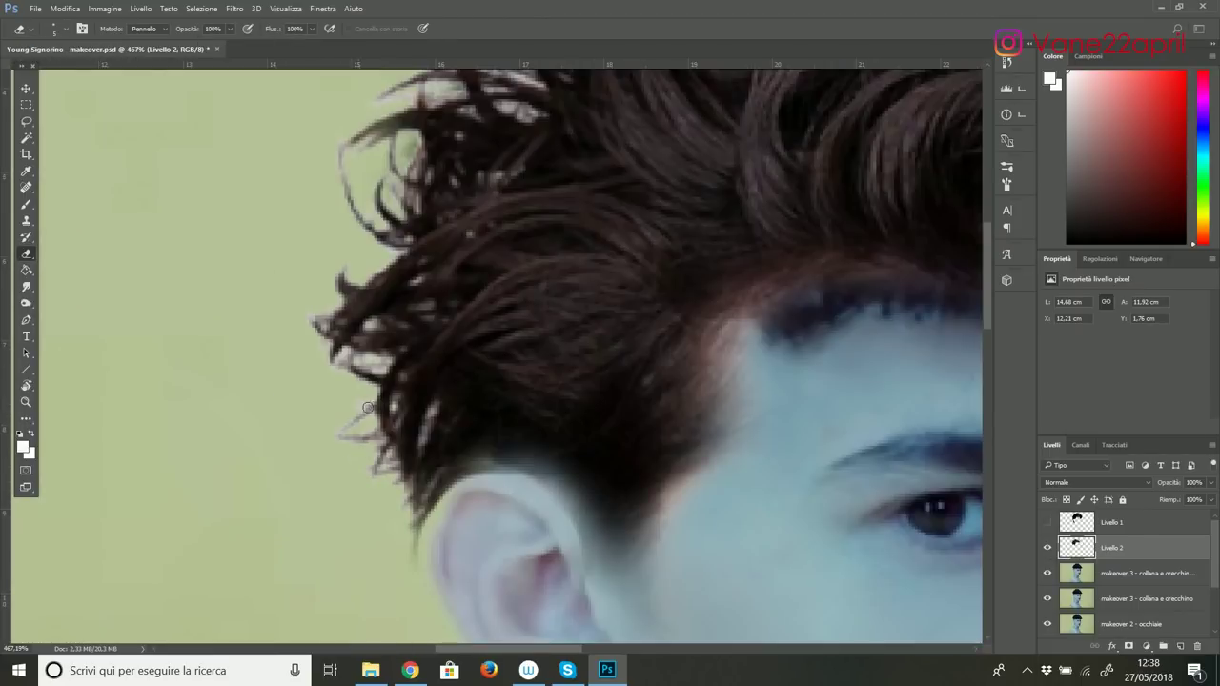
{"action": "scroll", "coordinate": [428, 192], "scroll_direction": "up", "scroll_amount": 3}
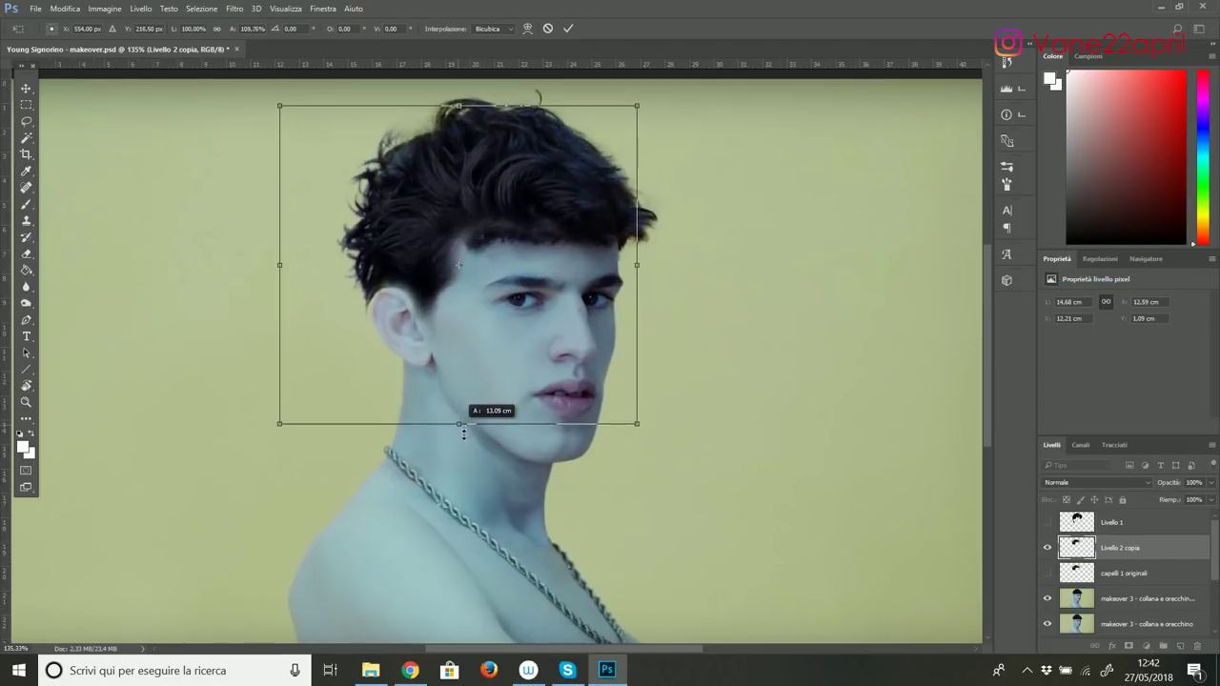
{"action": "key", "text": "Return"}
Copy the forehead area from the portrait copy layer and stretch it up toward the hairline.
{"action": "left_click", "coordinate": [1133, 599]}
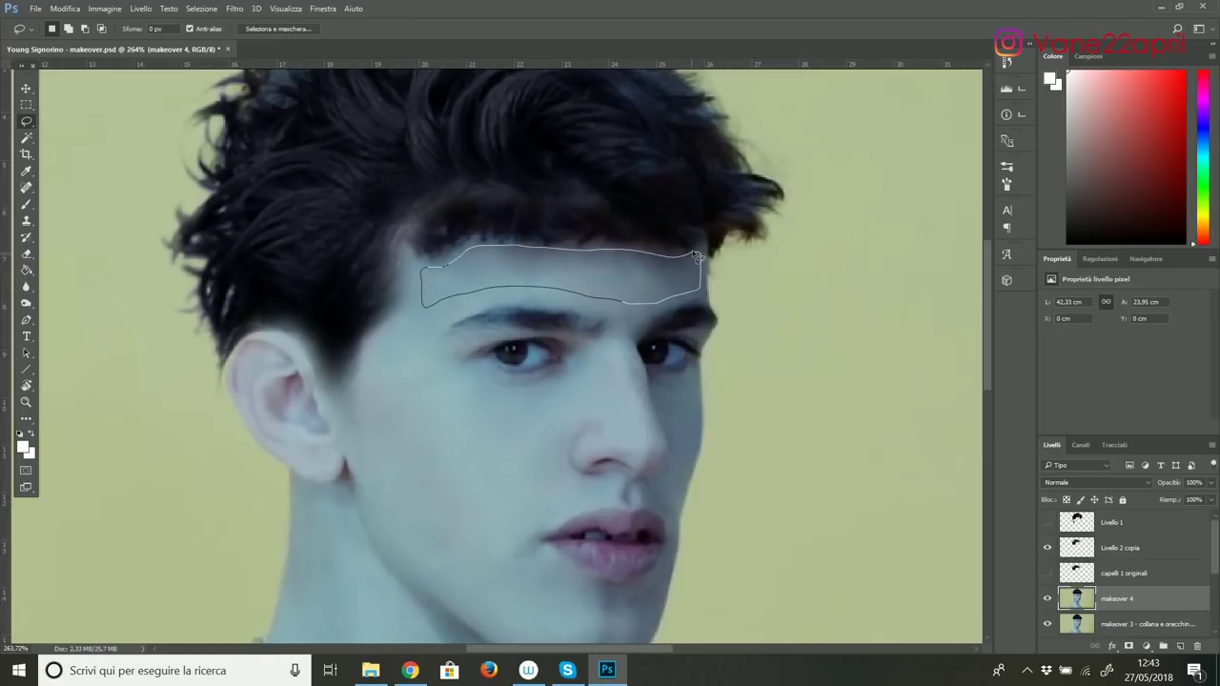
{"action": "key", "text": "ctrl+j"}
{"action": "key", "text": "ctrl+t"}
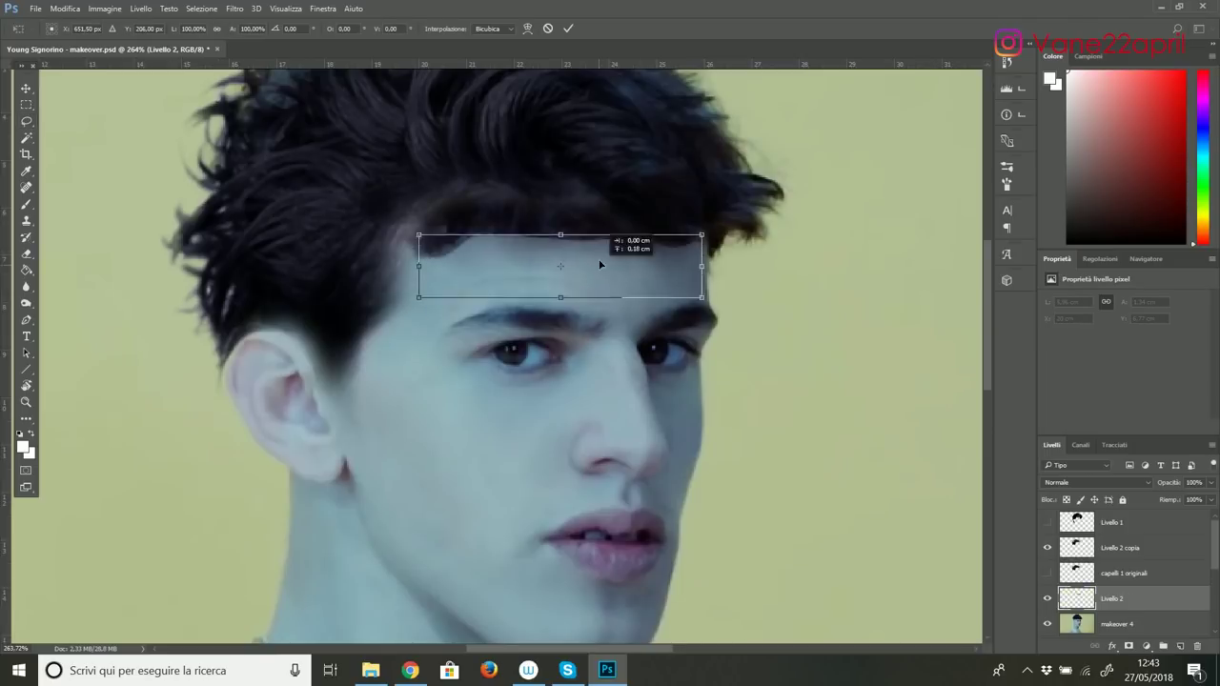
{"action": "left_click_drag", "start_coordinate": [566, 295], "coordinate": [566, 273]}
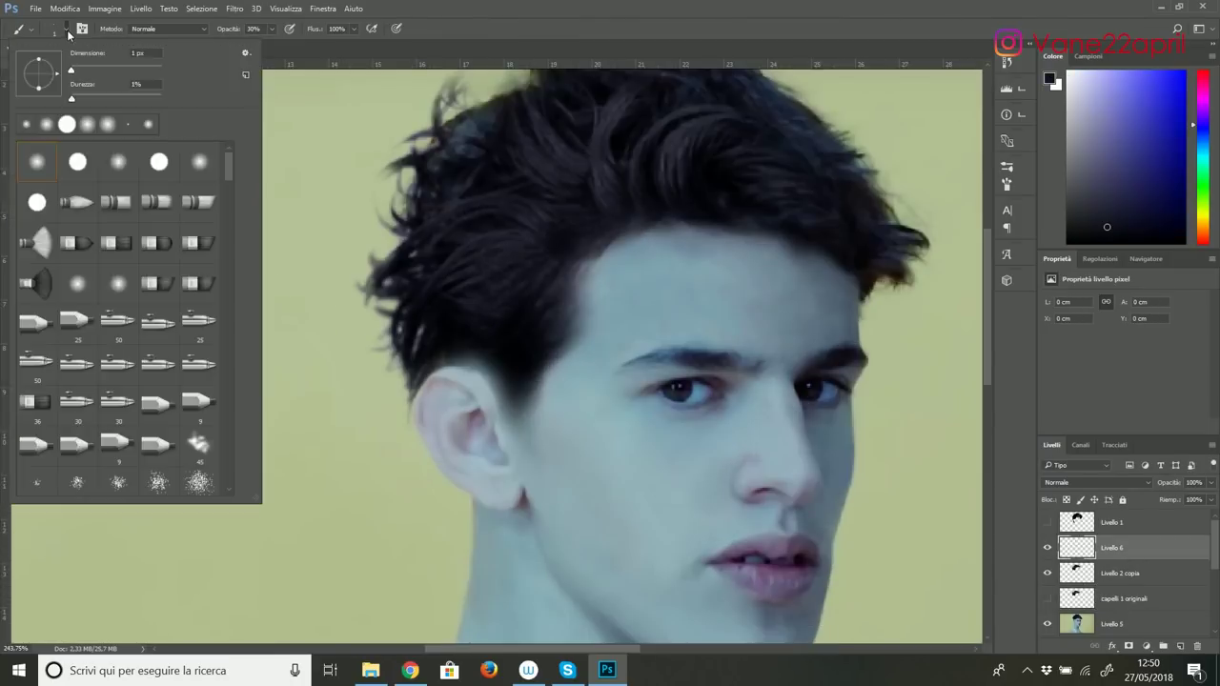
Turn on Transfer and Scattering for the brush in Brush Settings.
{"action": "left_click", "coordinate": [82, 29]}
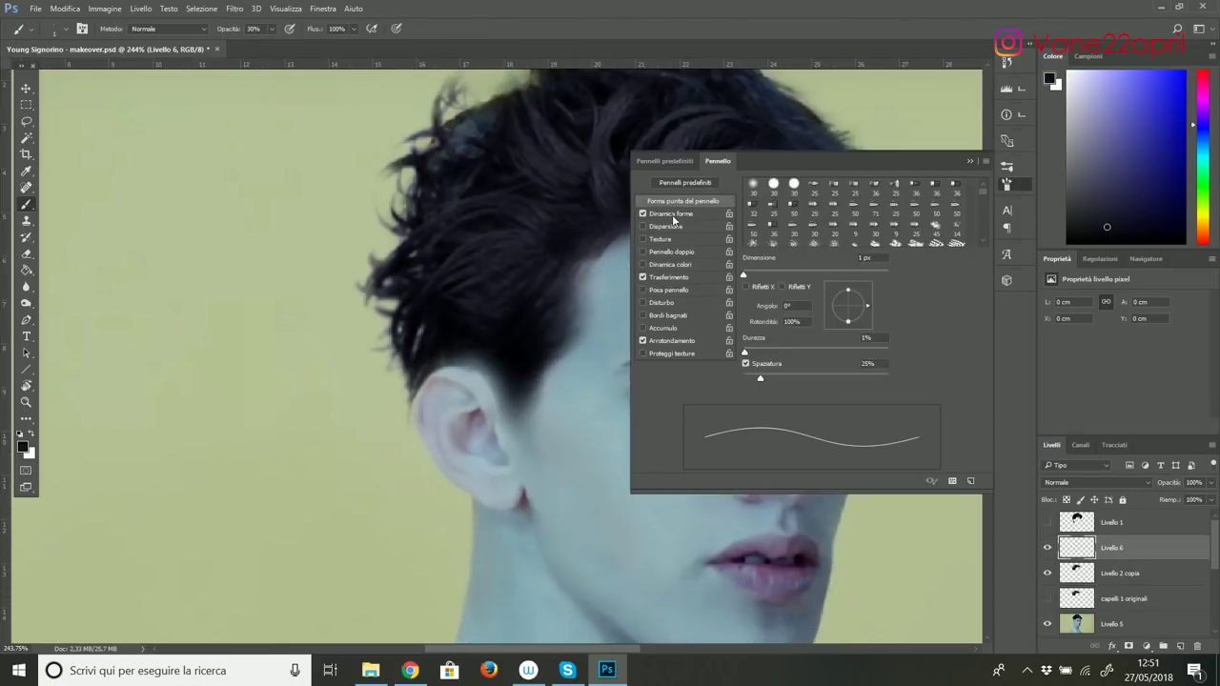
{"action": "left_click", "coordinate": [692, 276]}
{"action": "left_click", "coordinate": [665, 226]}
{"action": "left_click", "coordinate": [818, 213]}
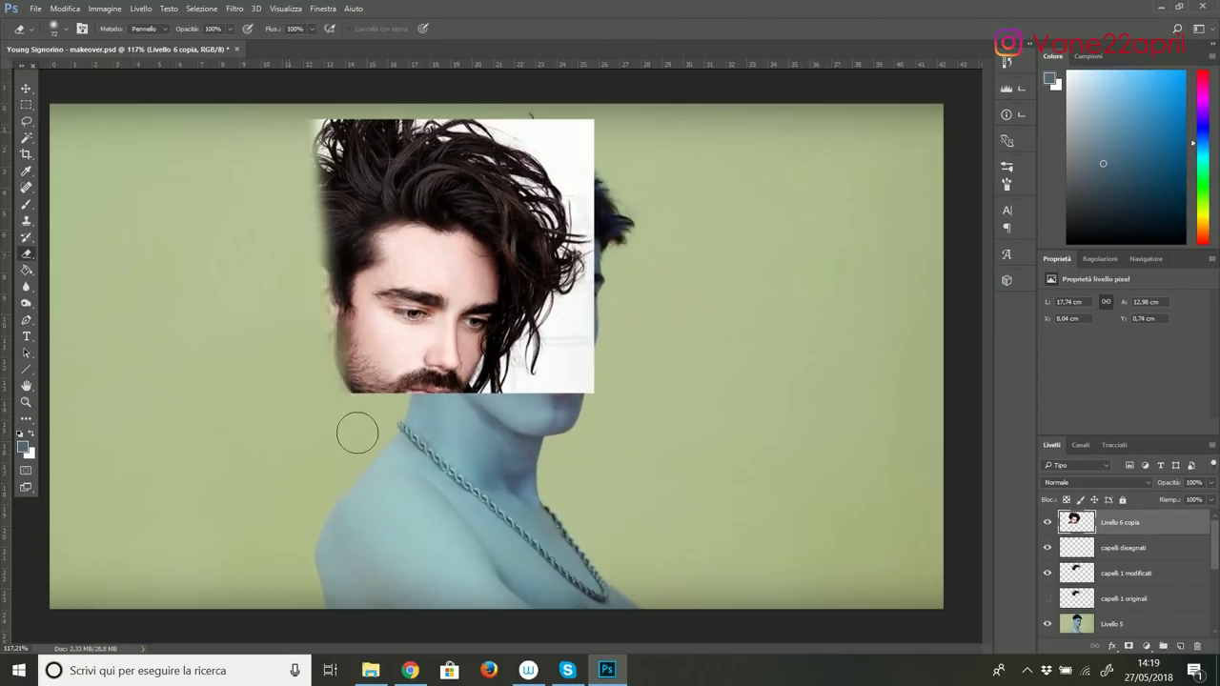
Erase the pasted man's face and the white halo beside the hair.
{"action": "mouse_move", "coordinate": [357, 434]}
{"action": "left_mouse_down"}
{"action": "mouse_move", "coordinate": [448, 362]}
{"action": "mouse_move", "coordinate": [362, 190]}
{"action": "mouse_move", "coordinate": [536, 435]}
{"action": "mouse_move", "coordinate": [598, 130]}
{"action": "left_mouse_up"}
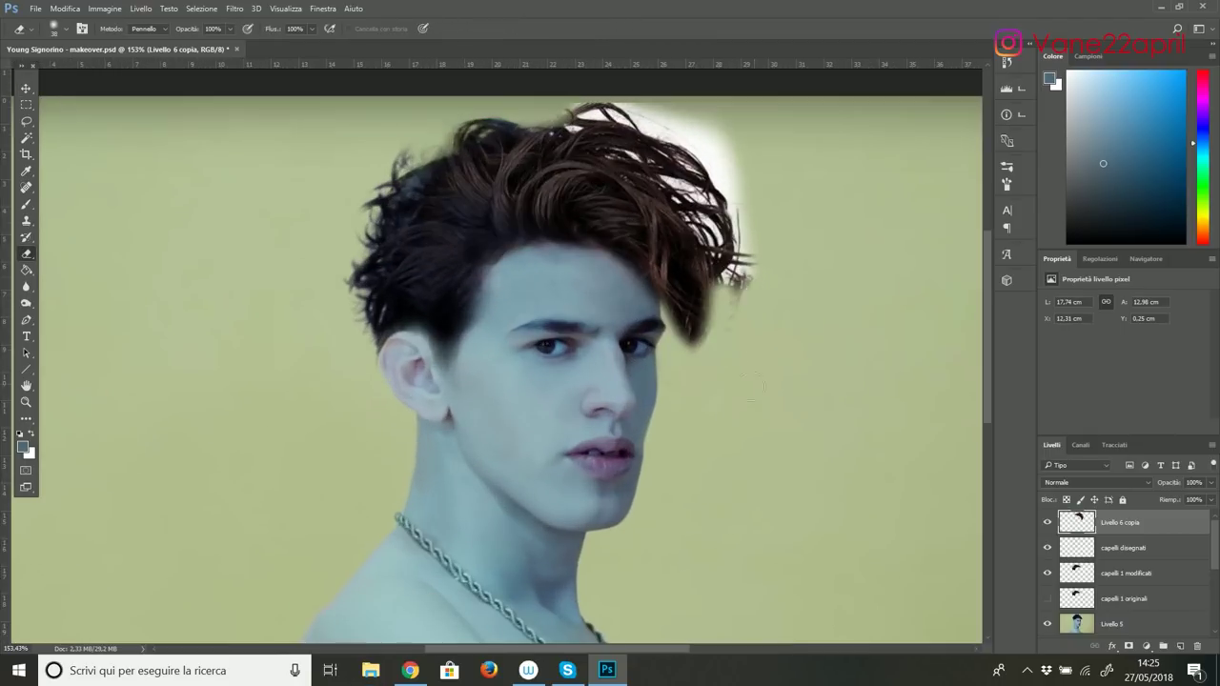
{"action": "left_click_drag", "start_coordinate": [729, 205], "coordinate": [687, 139]}
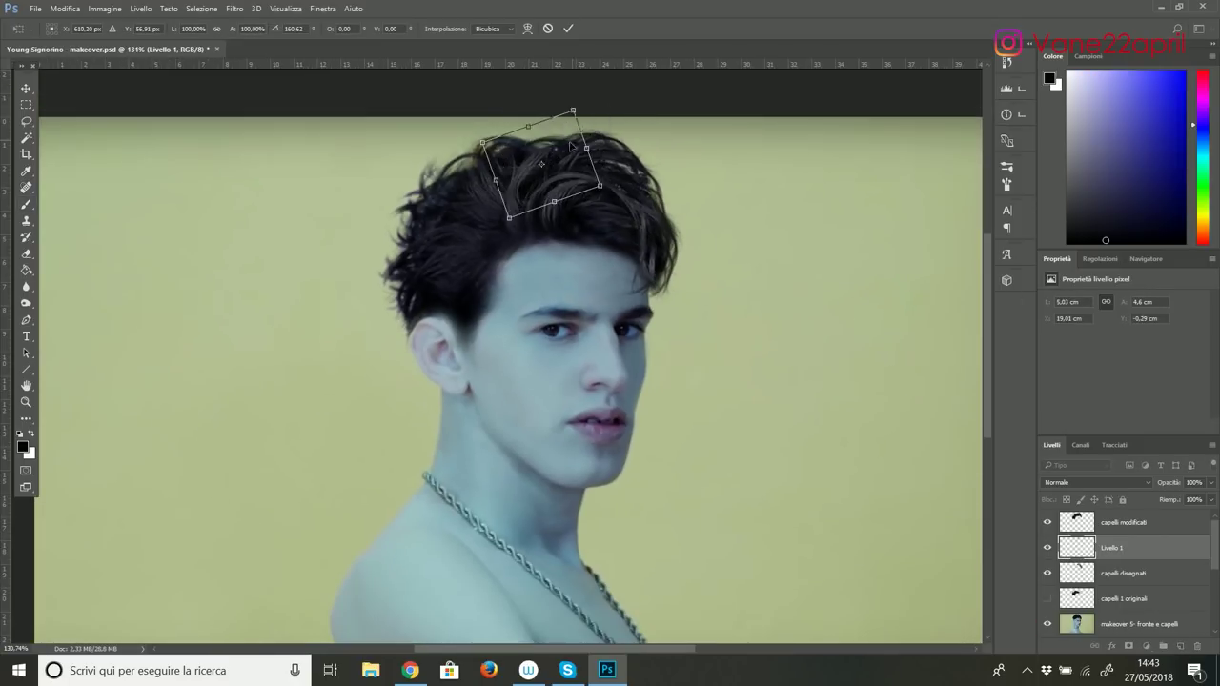
Scale, rotate and commit the extra hair lock on top of the head.
{"action": "left_click_drag", "start_coordinate": [554, 157], "coordinate": [566, 167]}
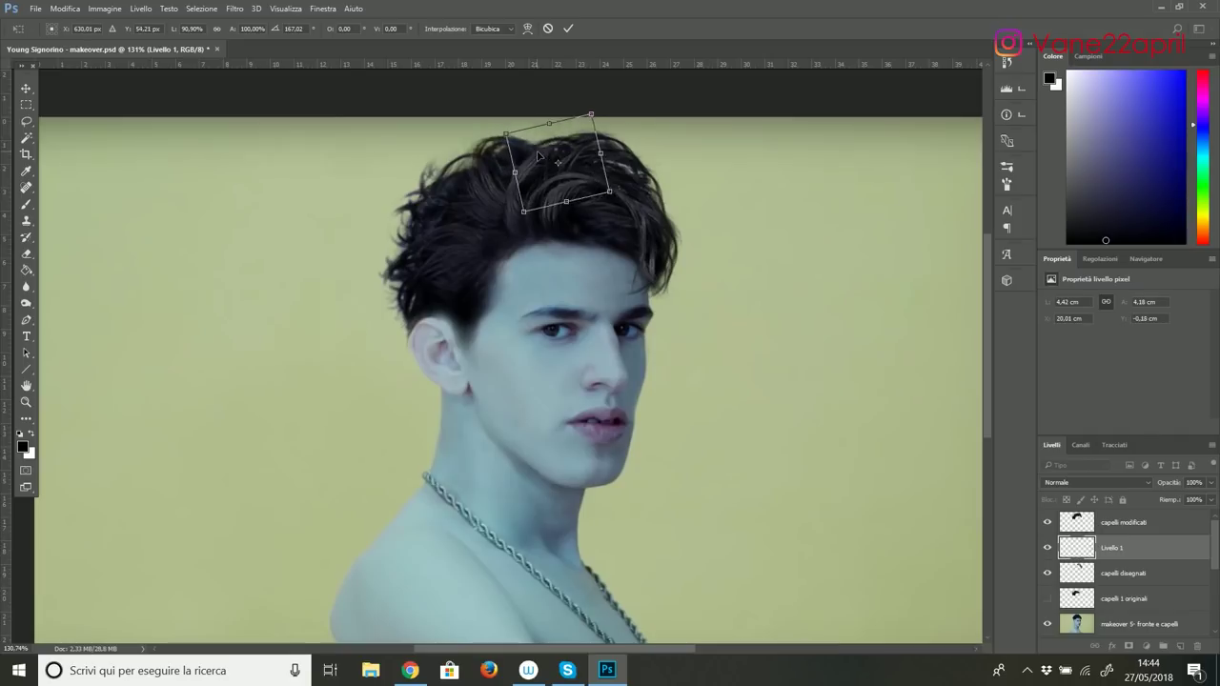
{"action": "left_click_drag", "start_coordinate": [584, 118], "coordinate": [577, 107]}
{"action": "key", "text": "Return"}
{"action": "key", "text": "shift+ctrl+x"}
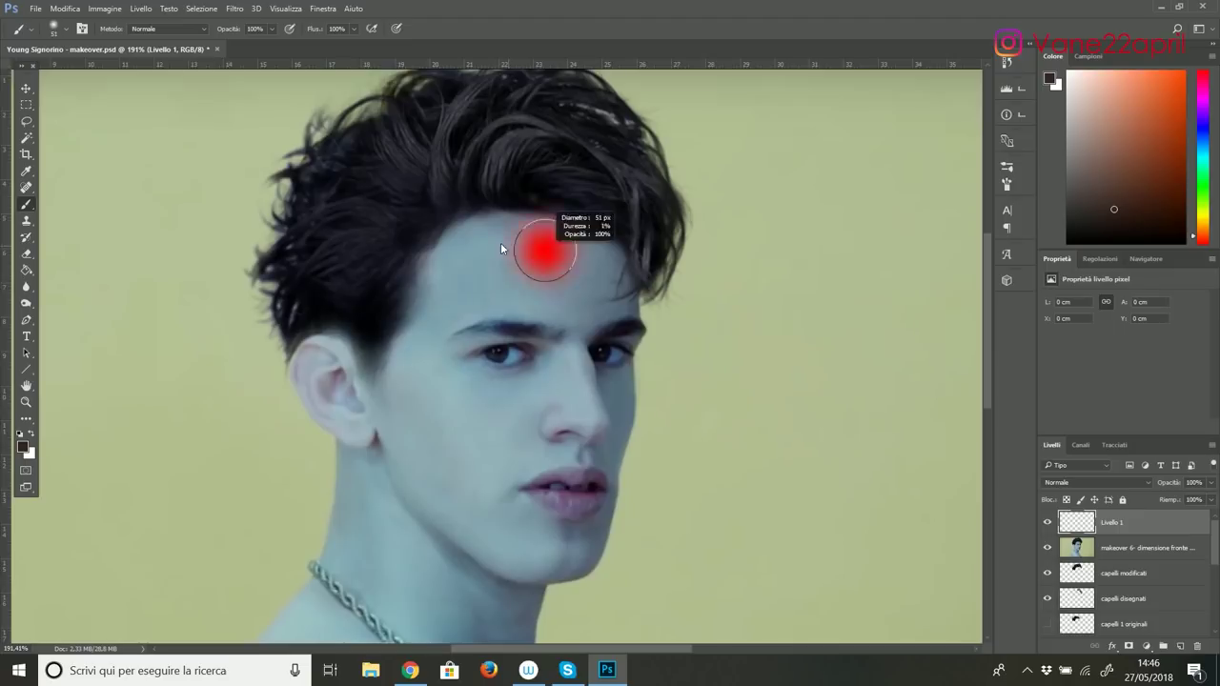
Paint a brown band along the forehead hairline and smudge it with a soft brush.
{"action": "left_click_drag", "start_coordinate": [540, 251], "coordinate": [487, 243]}
{"action": "key", "text": "r"}
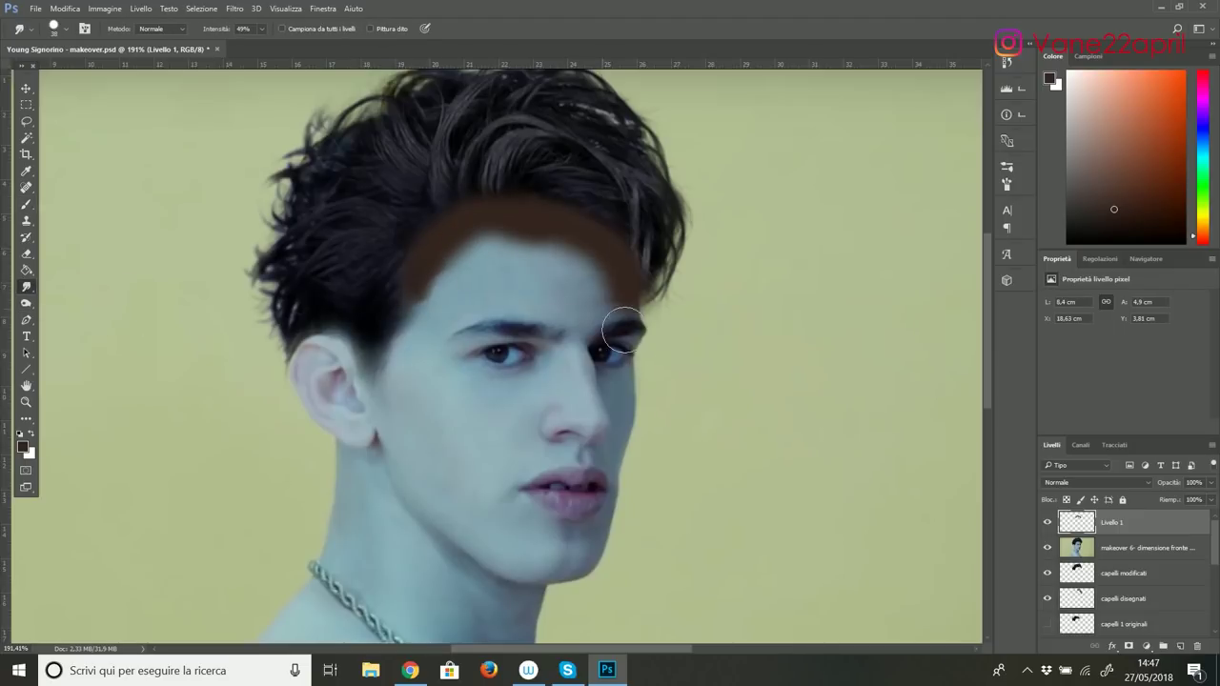
{"action": "left_click", "coordinate": [64, 28]}
{"action": "left_click", "coordinate": [463, 287]}
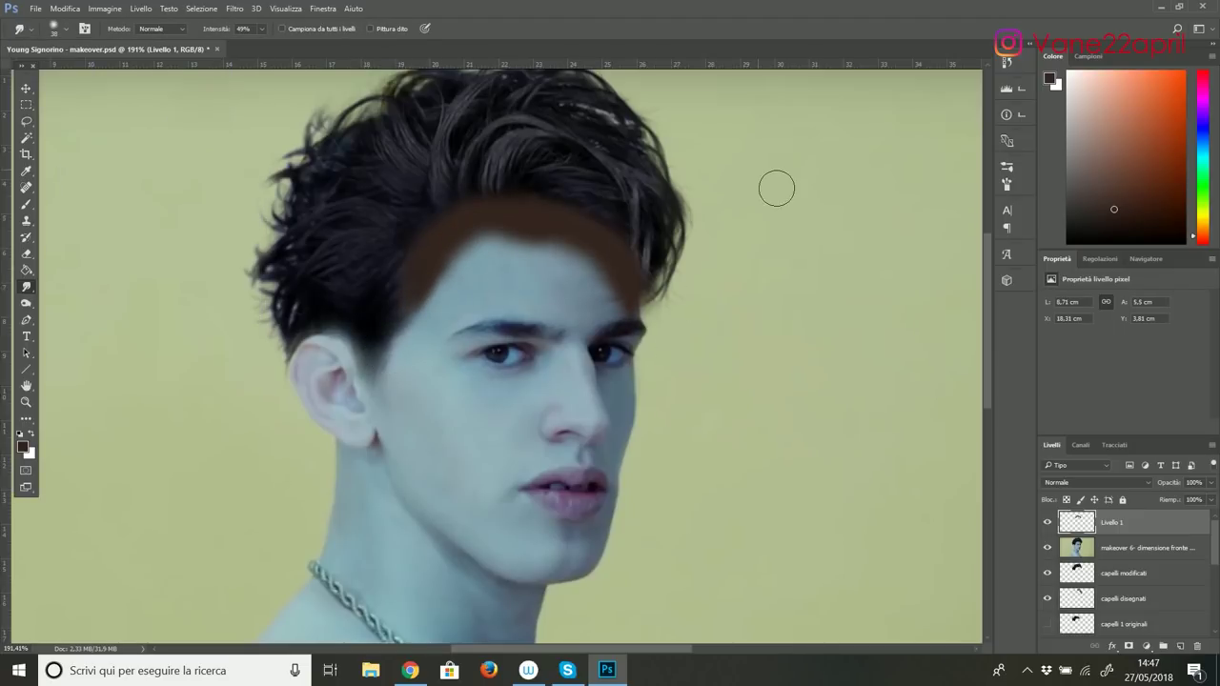
Blur the brown hairline band and lower the shadow layer's opacity to about 30%.
{"action": "left_click", "coordinate": [234, 8]}
{"action": "left_click", "coordinate": [515, 315]}
{"action": "left_click", "coordinate": [997, 199]}
{"action": "left_click_drag", "start_coordinate": [1209, 498], "coordinate": [1172, 499]}
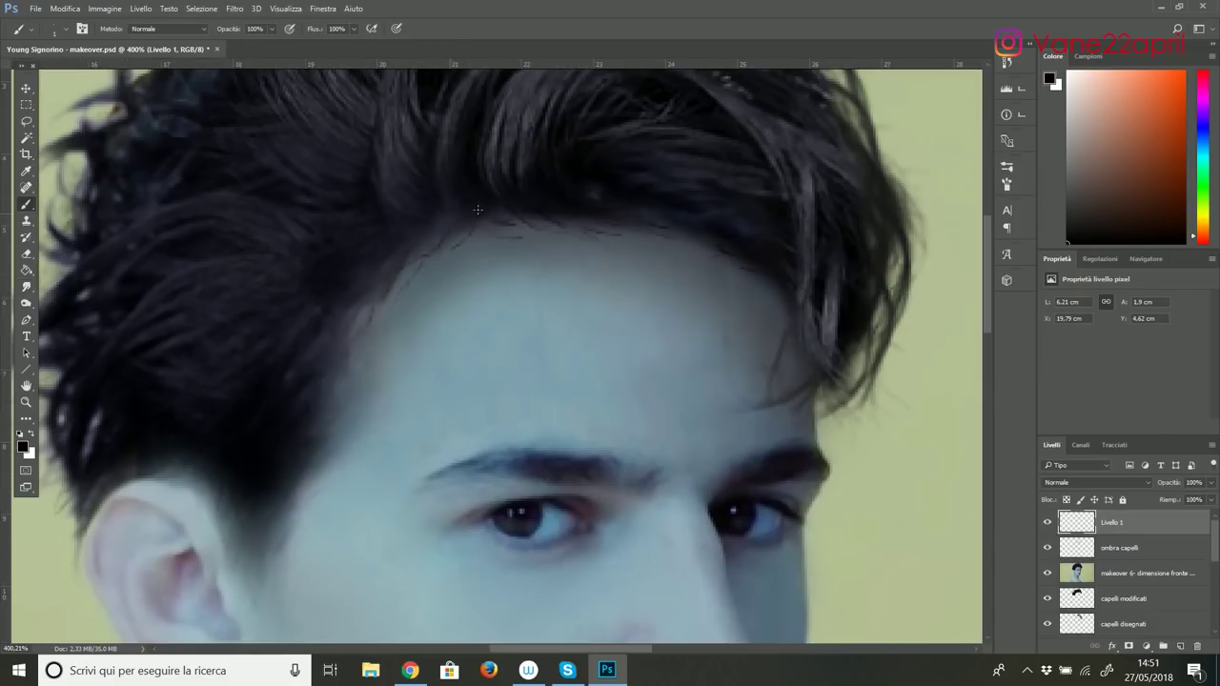
{"action": "key", "text": "e"}
{"action": "scroll", "coordinate": [472, 431], "scroll_direction": "down", "scroll_amount": 2}
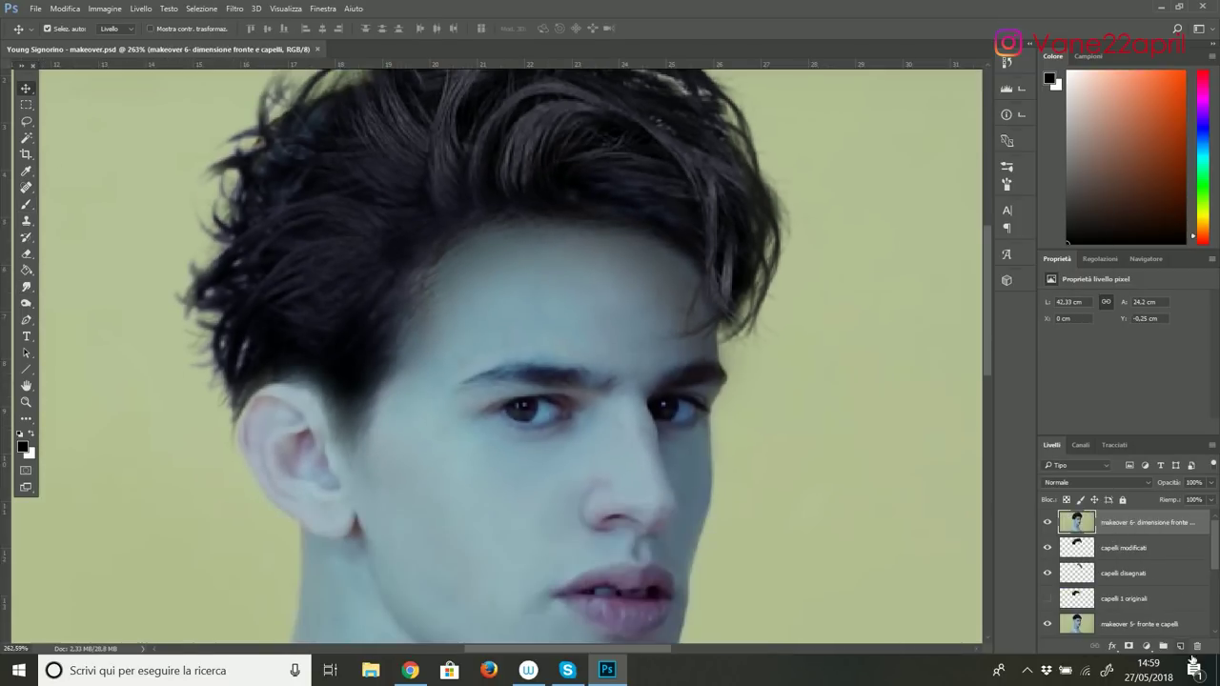
Add a new empty layer and switch to the Brush for painting the eyebrows.
{"action": "left_click", "coordinate": [1180, 647]}
{"action": "key", "text": "b"}
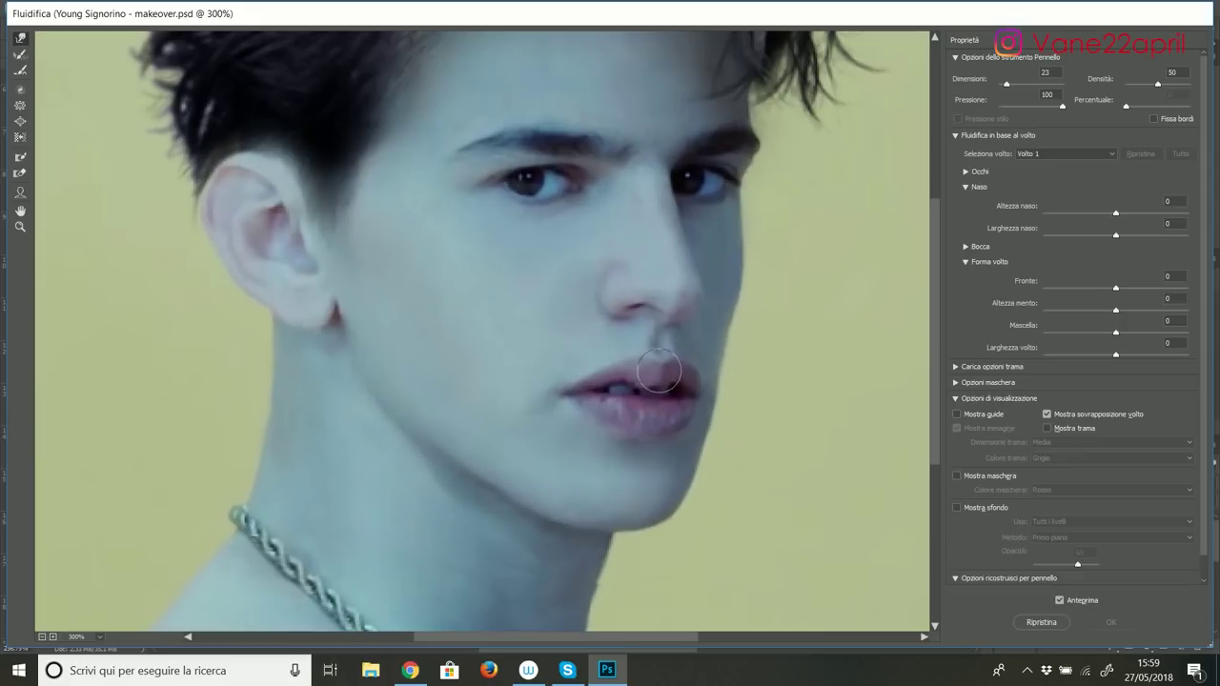
Copy two lip selections onto their own layers and nudge the patches into place.
{"action": "scroll", "coordinate": [660, 371], "scroll_direction": "down", "scroll_amount": 1}
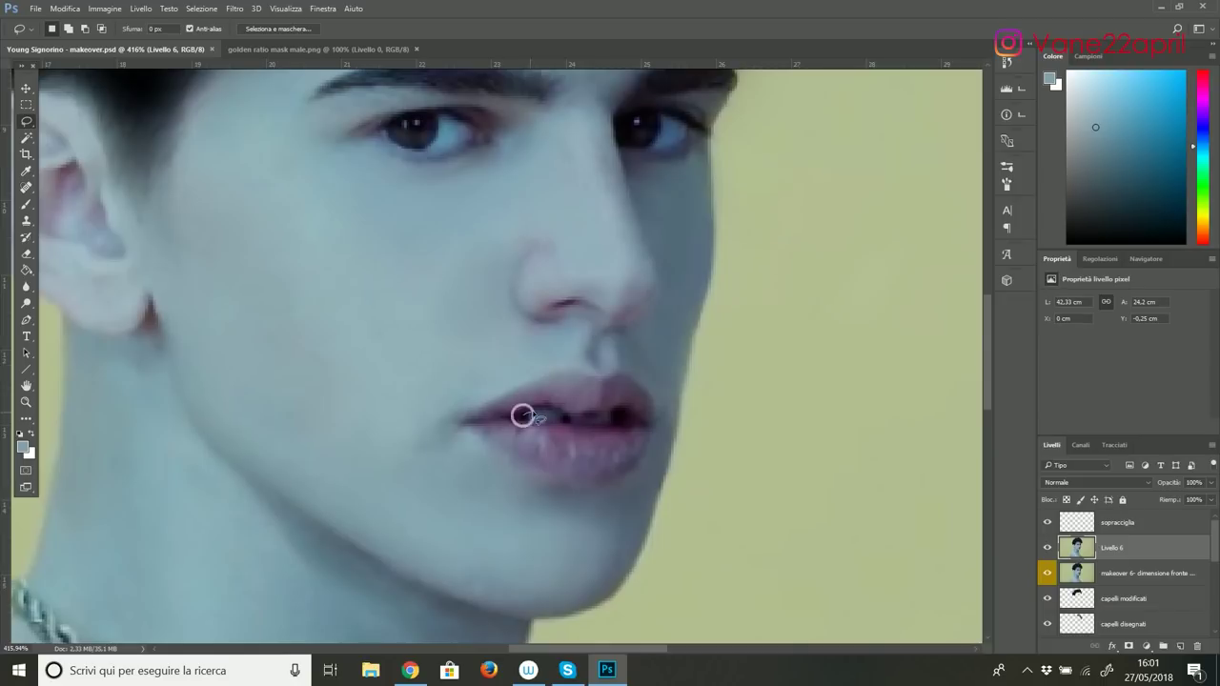
{"action": "key", "text": "ctrl+j"}
{"action": "left_click", "coordinate": [27, 89]}
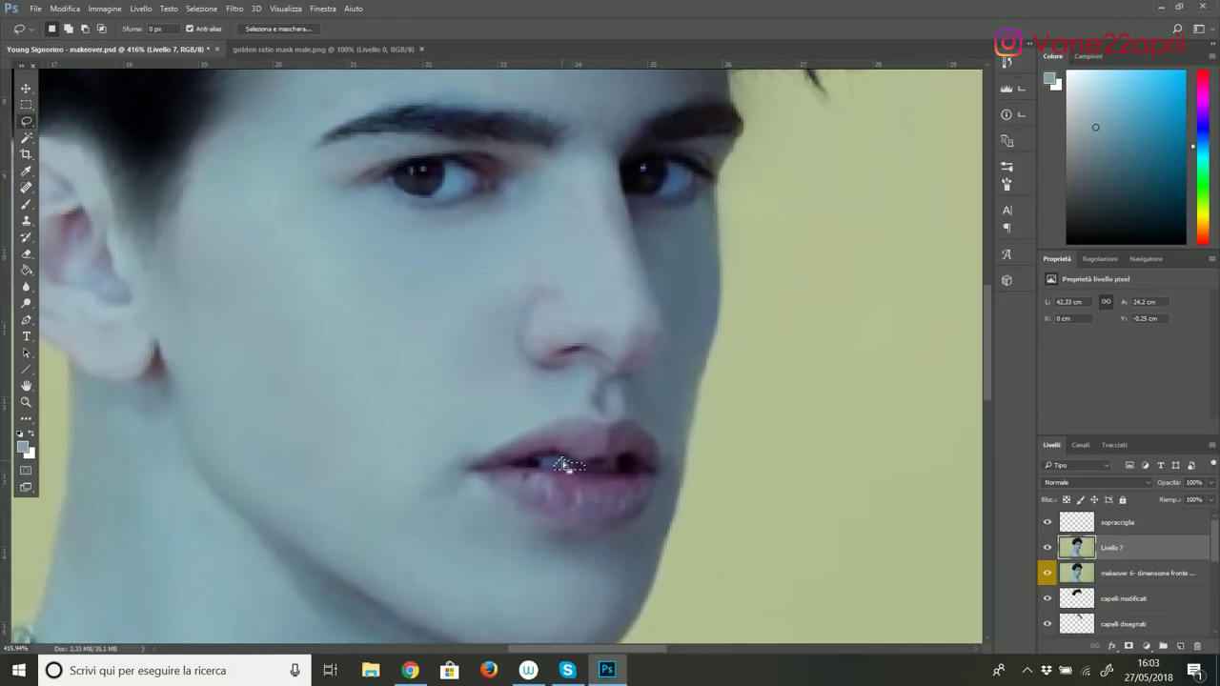
{"action": "key", "text": "ctrl+j"}
{"action": "left_click", "coordinate": [26, 88]}
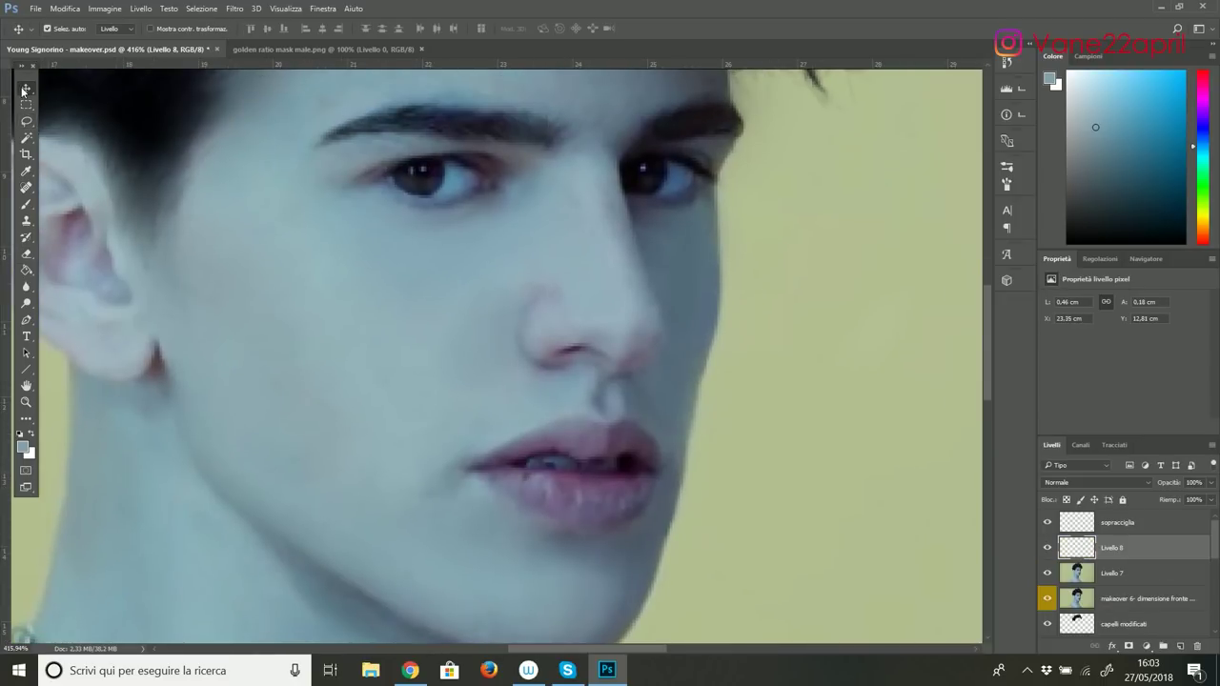
{"action": "key", "text": "Up"}
{"action": "key", "text": "e"}
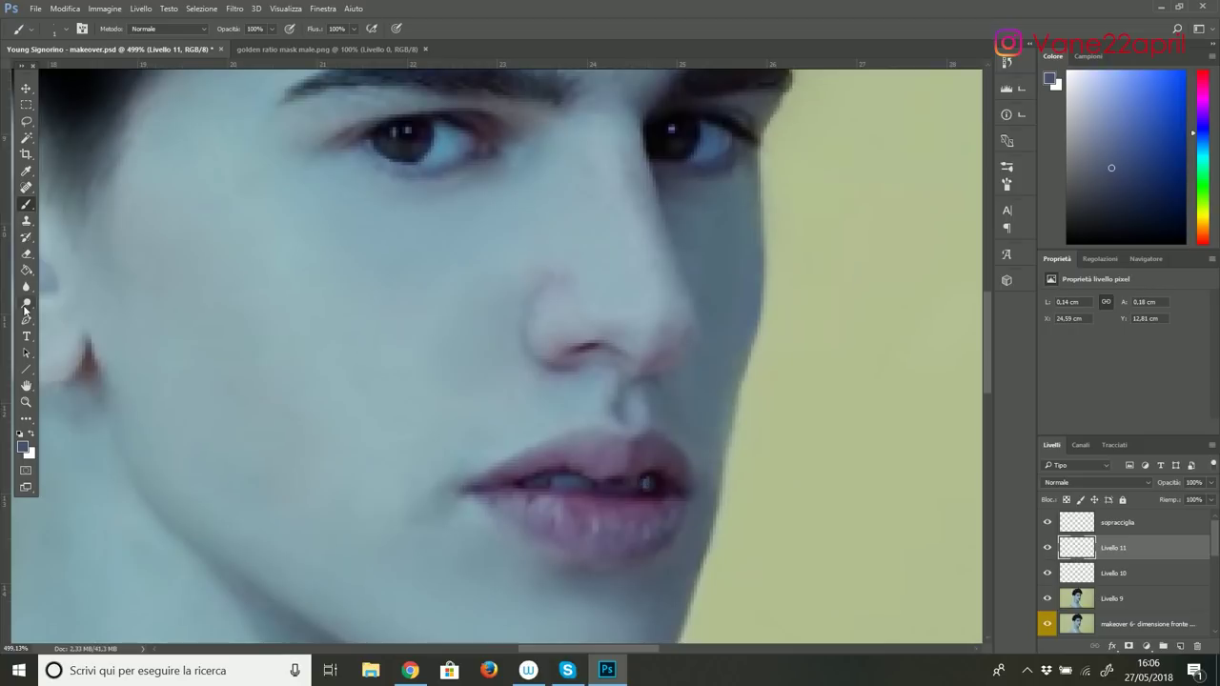
Blur the lips and liquify the shoulder outline, varying the brush size.
{"action": "left_click", "coordinate": [26, 286]}
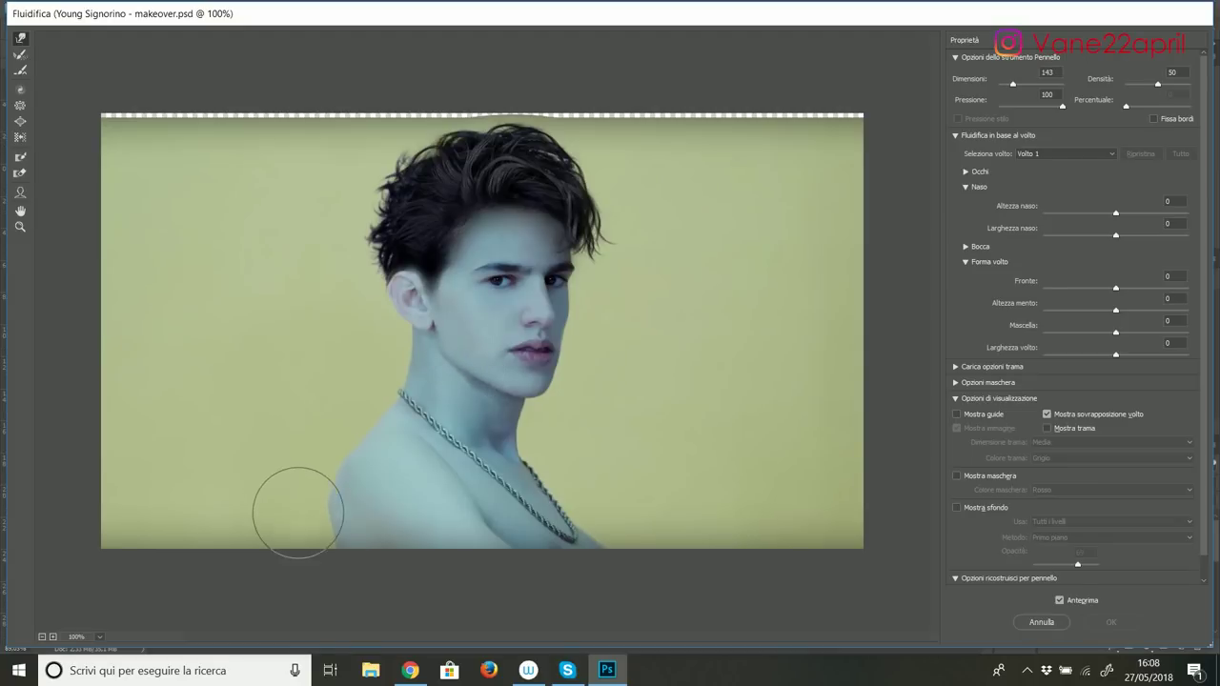
{"action": "key", "text": "bracketleft"}
{"action": "key", "text": "bracketleft"}
{"action": "key", "text": "bracketleft"}
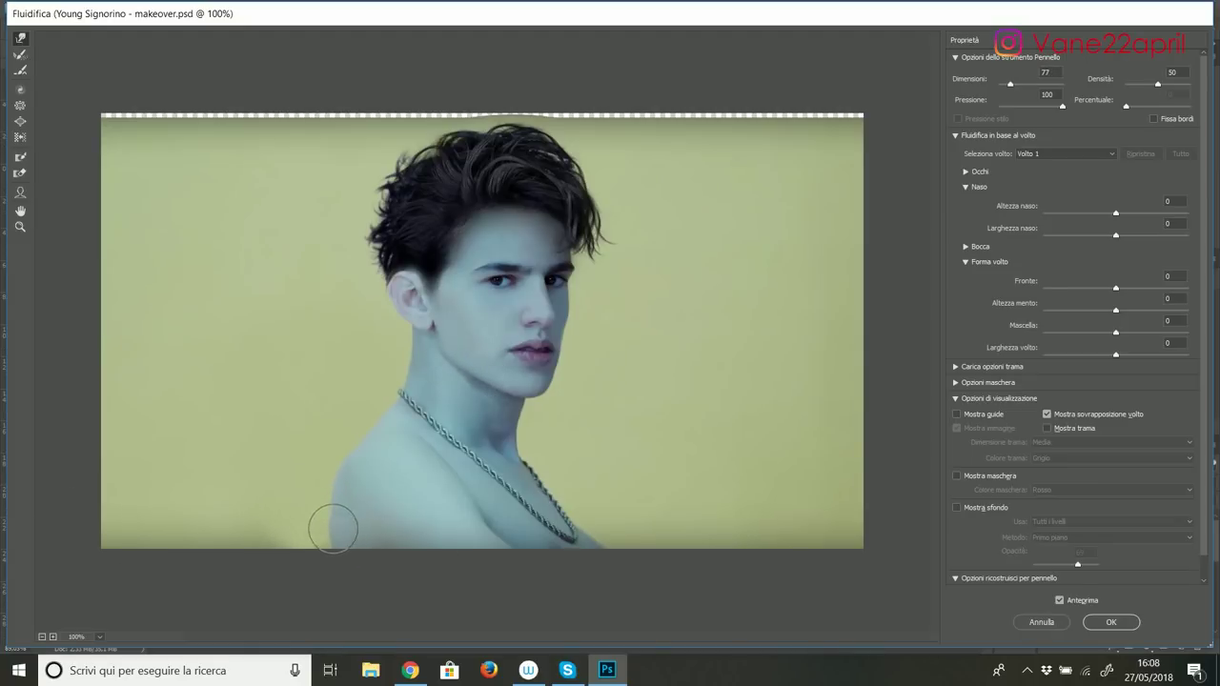
{"action": "key", "text": "bracketright"}
{"action": "key", "text": "bracketright"}
{"action": "key", "text": "bracketright"}
{"action": "key", "text": "bracketright"}
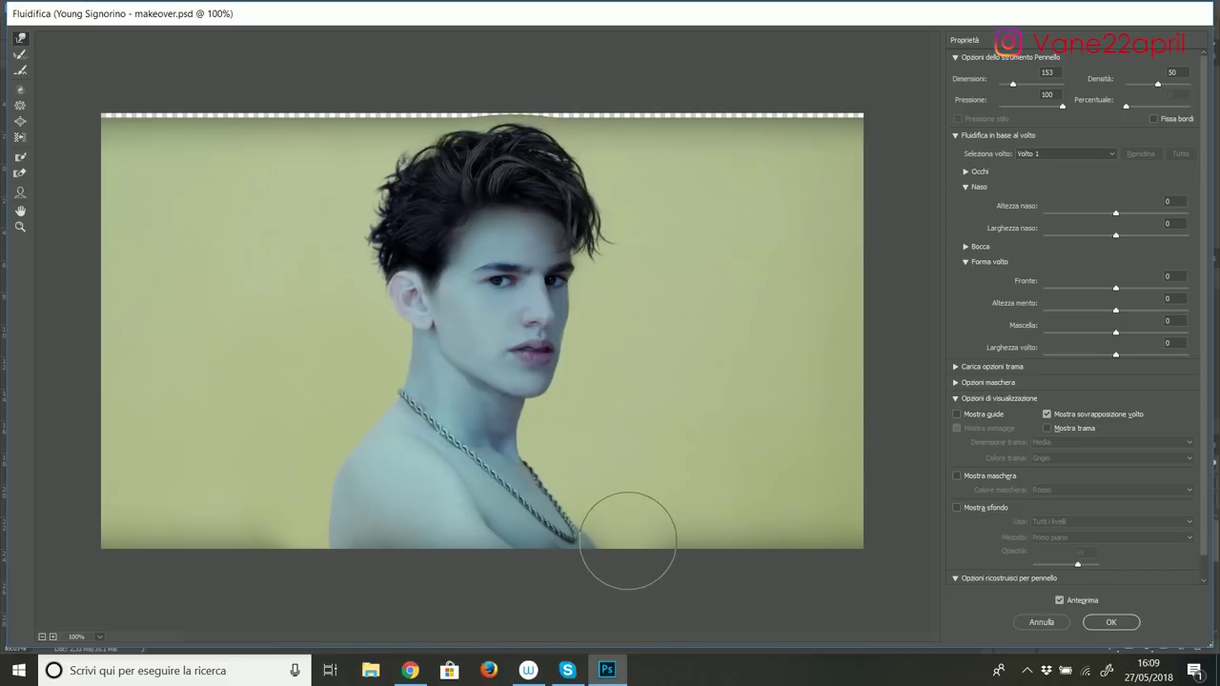
{"action": "key", "text": "bracketleft"}
{"action": "key", "text": "bracketleft"}
{"action": "key", "text": "bracketleft"}
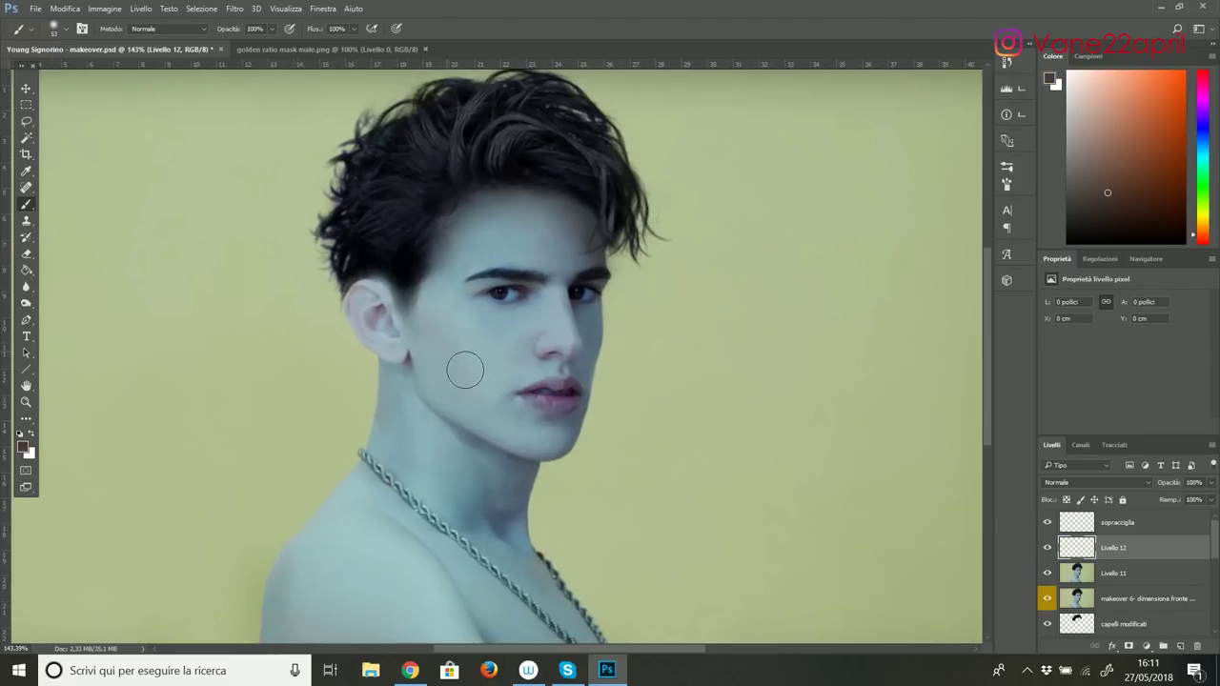
Paint a brown contour band under the cheekbone up to the temple and Gaussian-blur it at about 12.5.
{"action": "left_click_drag", "start_coordinate": [427, 307], "coordinate": [473, 393]}
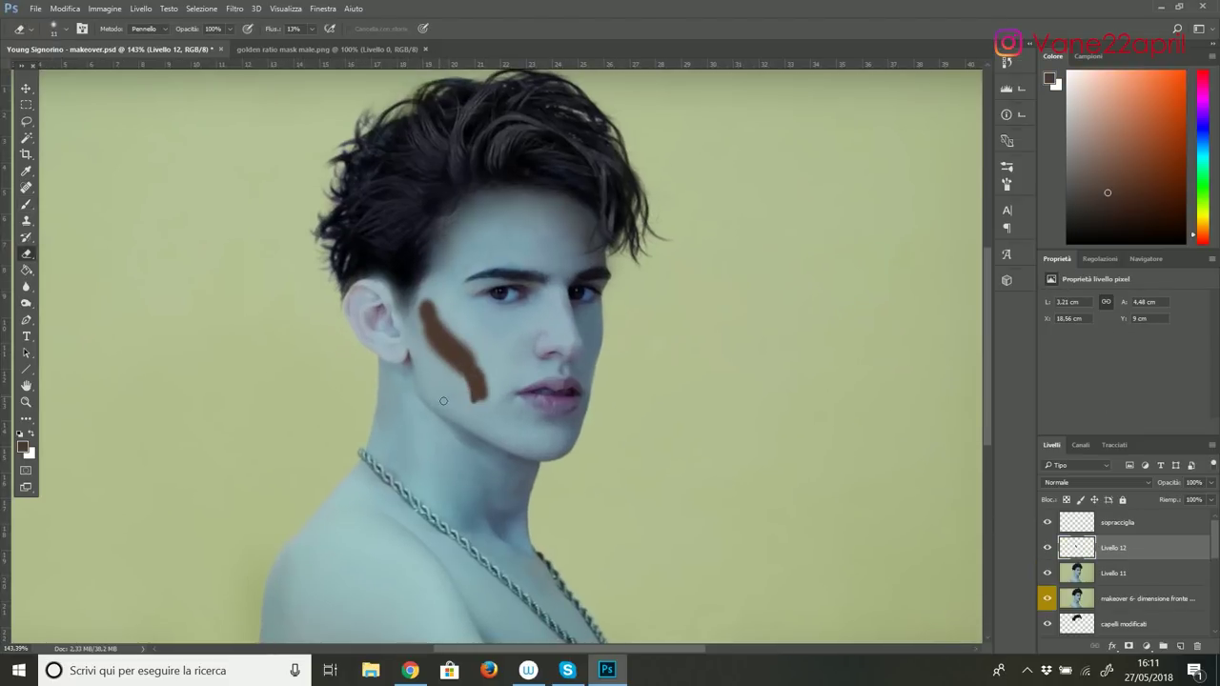
{"action": "left_click_drag", "start_coordinate": [448, 343], "coordinate": [488, 401]}
{"action": "left_click_drag", "start_coordinate": [420, 324], "coordinate": [433, 250]}
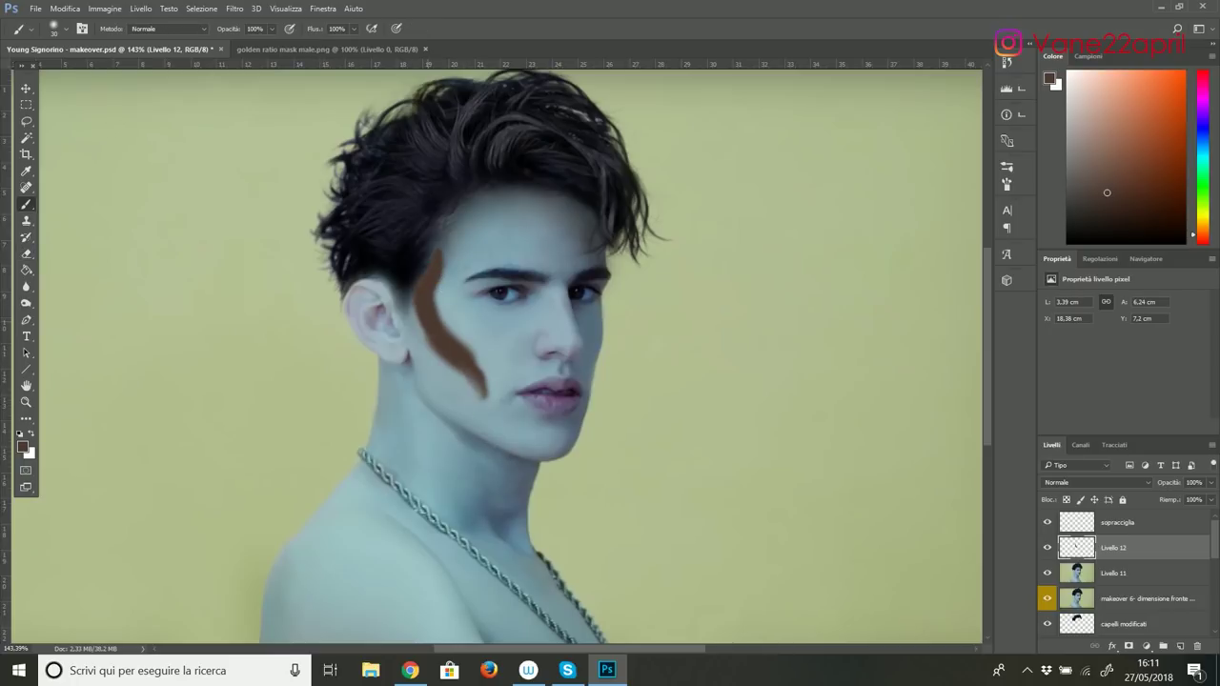
{"action": "left_click", "coordinate": [235, 8]}
{"action": "left_click", "coordinate": [515, 352]}
{"action": "left_click_drag", "start_coordinate": [839, 368], "coordinate": [879, 375]}
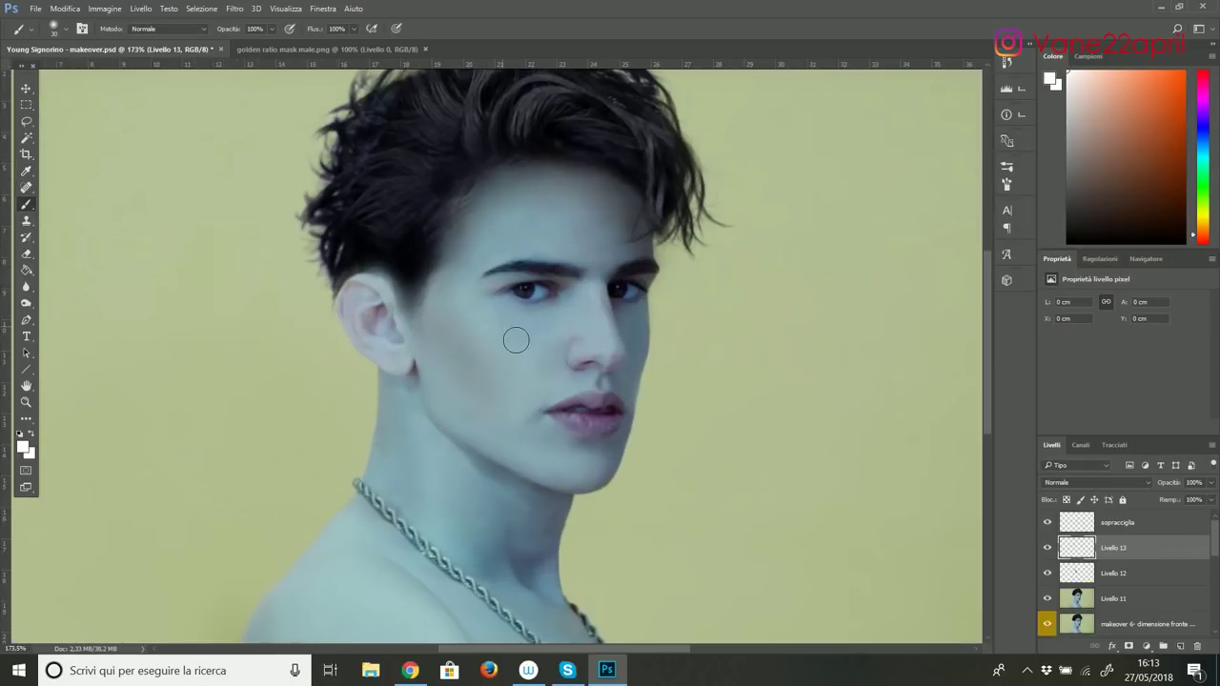
Paint a white highlight on the cheekbone, blur it, and bring up Liquify.
{"action": "mouse_move", "coordinate": [518, 337]}
{"action": "left_mouse_down"}
{"action": "mouse_move", "coordinate": [490, 327]}
{"action": "mouse_move", "coordinate": [512, 349]}
{"action": "left_mouse_up"}
{"action": "left_click", "coordinate": [234, 9]}
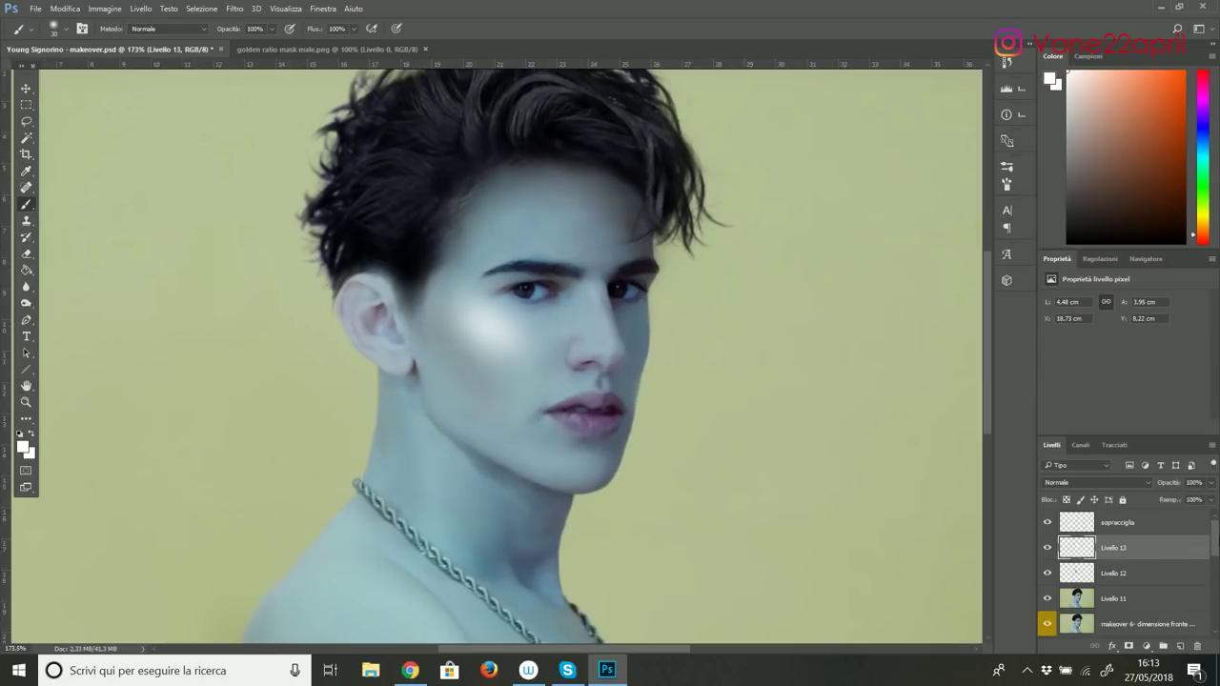
{"action": "key", "text": "shift+ctrl+x"}
Shrink the Liquify brush to size 71 for fine jawline reshaping.
{"action": "key", "text": "ctrl+plus"}
{"action": "key", "text": "ctrl+plus"}
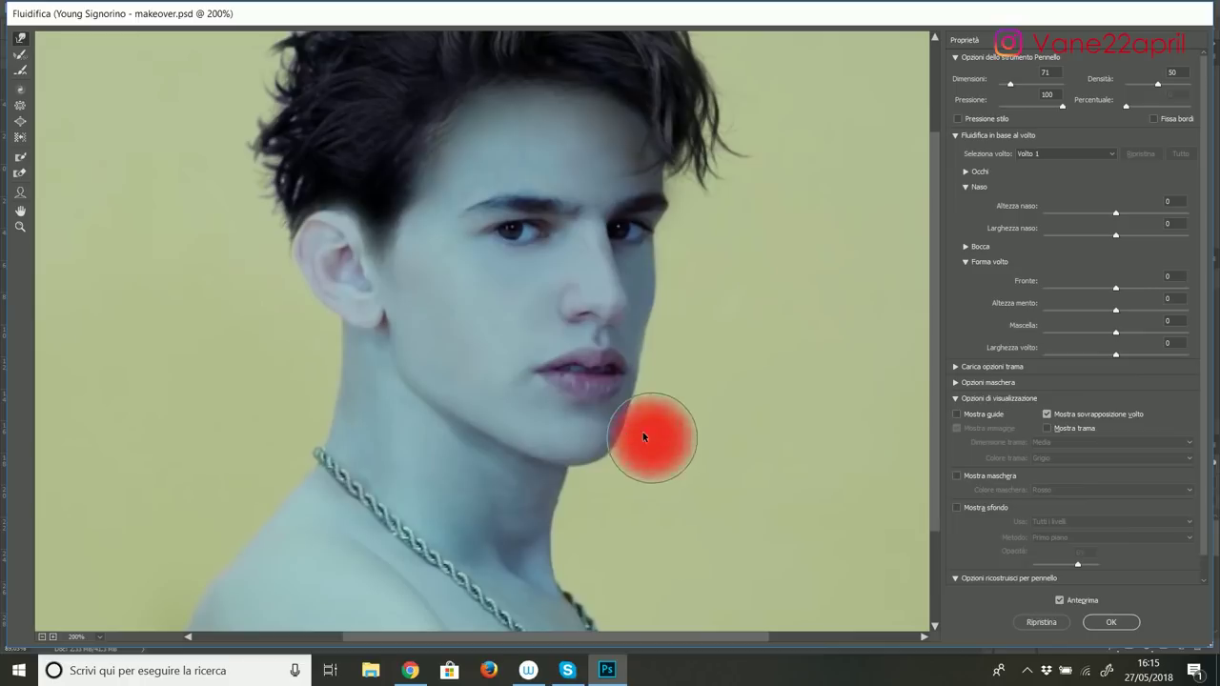